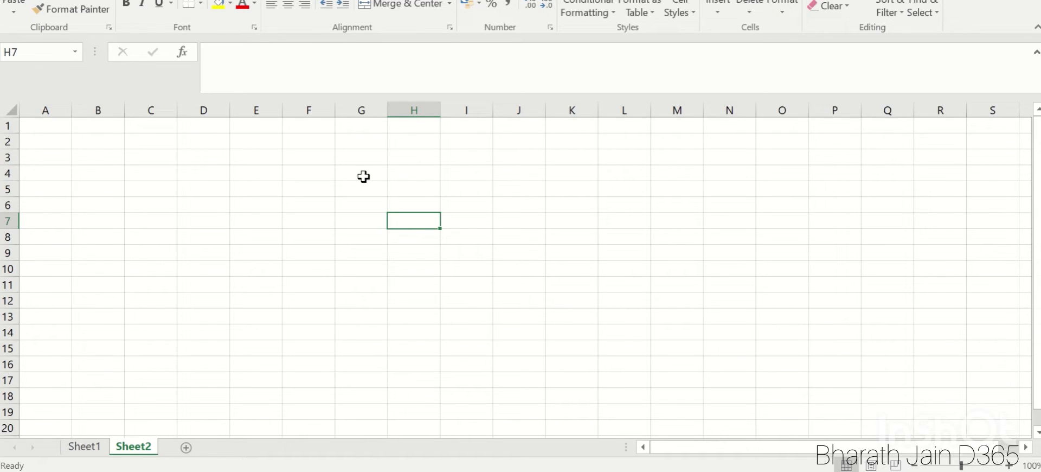
Step: Enter the section labels "Intial" in cell E5 and "Monthly" in cell E9
click(309, 175)
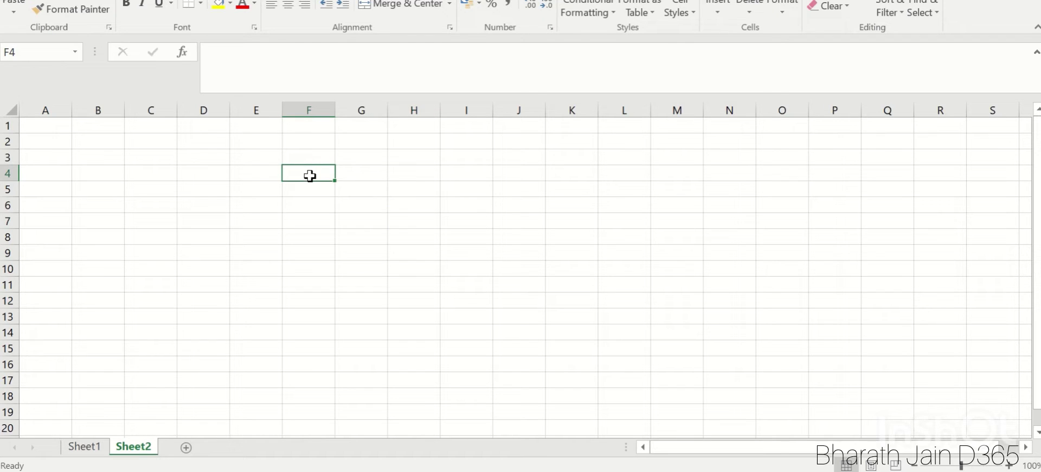
click(255, 184)
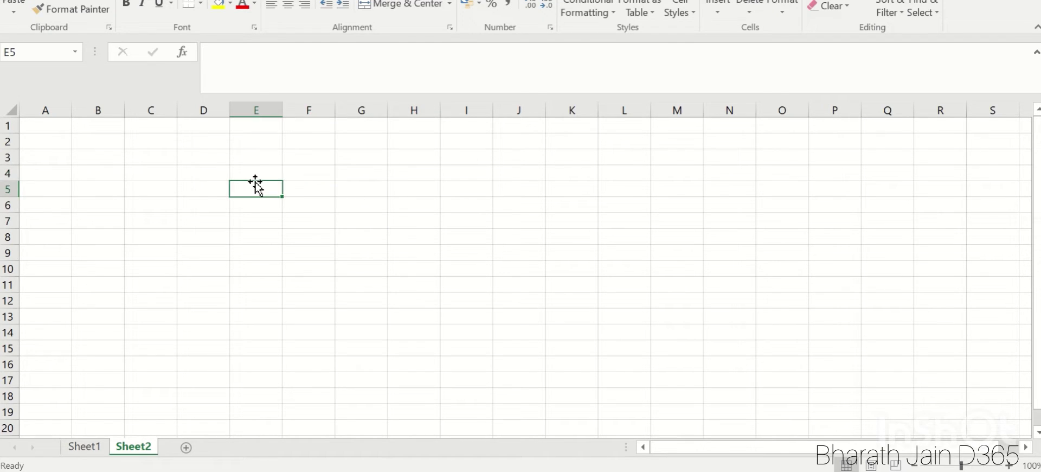
text(Intial)
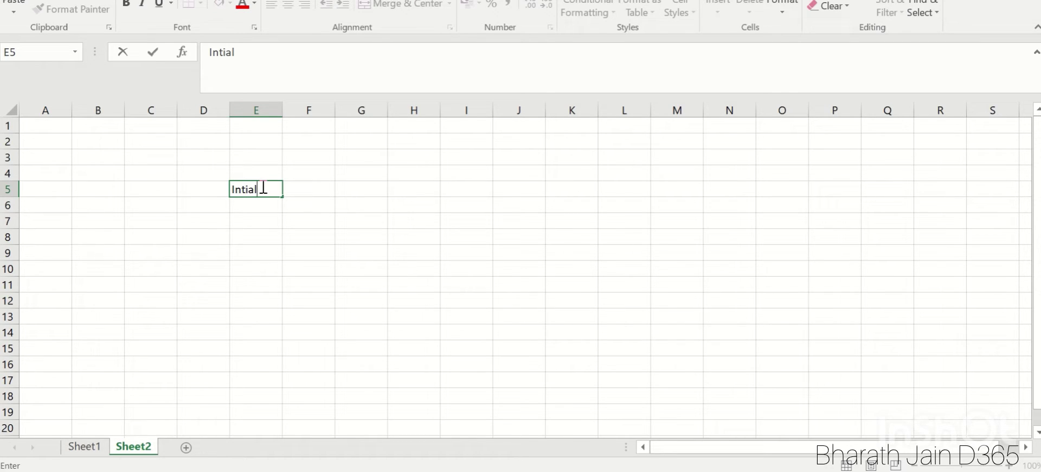
click(245, 250)
text(M)
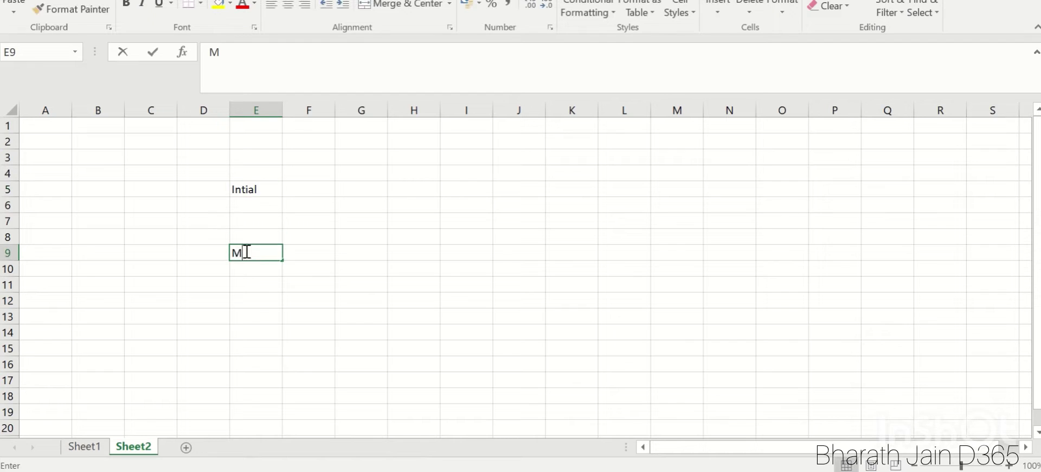
text(onth;)
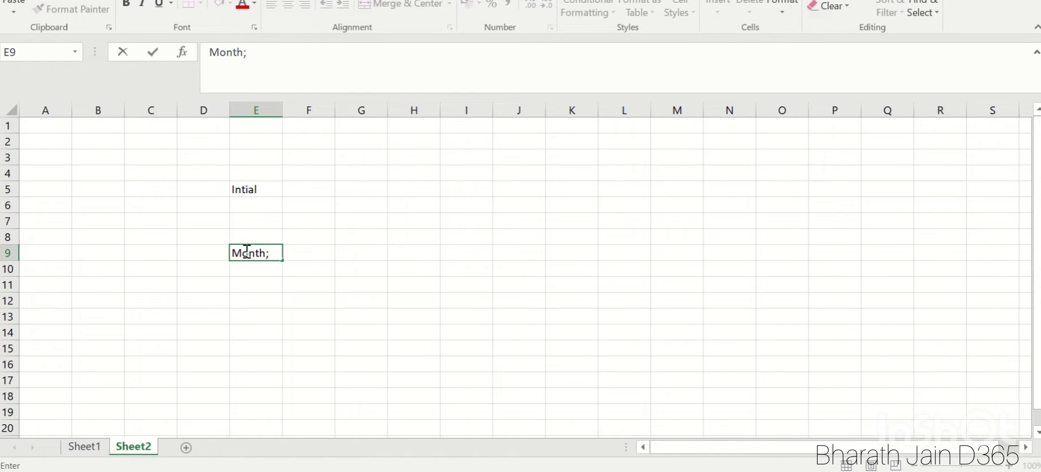
key(BackSpace)
text(ly)
click(308, 223)
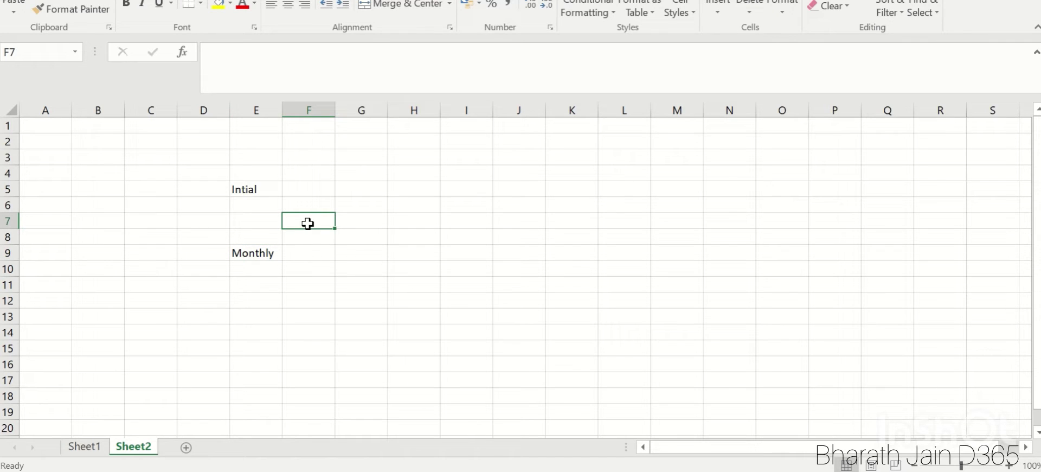
Step: Enter "Rental income" in G2 with the amount 60000 in H2, and autofit column G to the label
click(363, 139)
text(Ren)
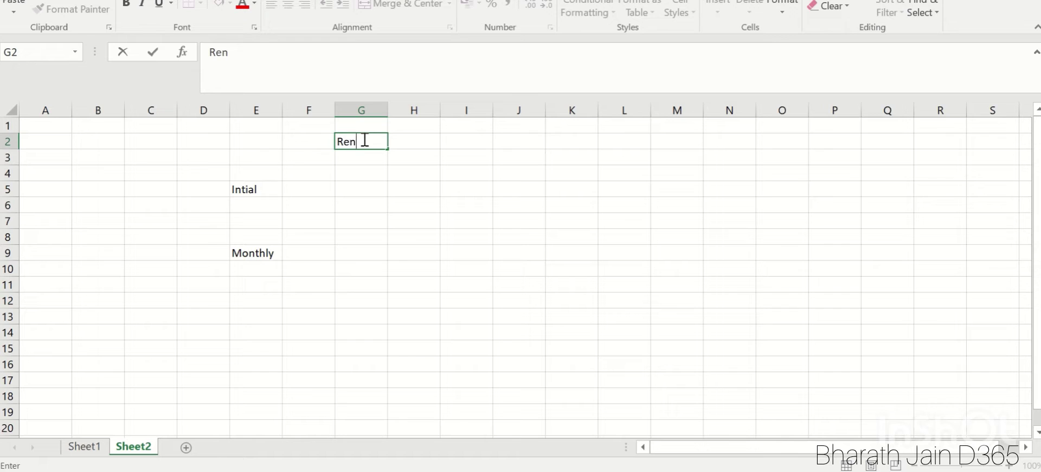
text(tal income)
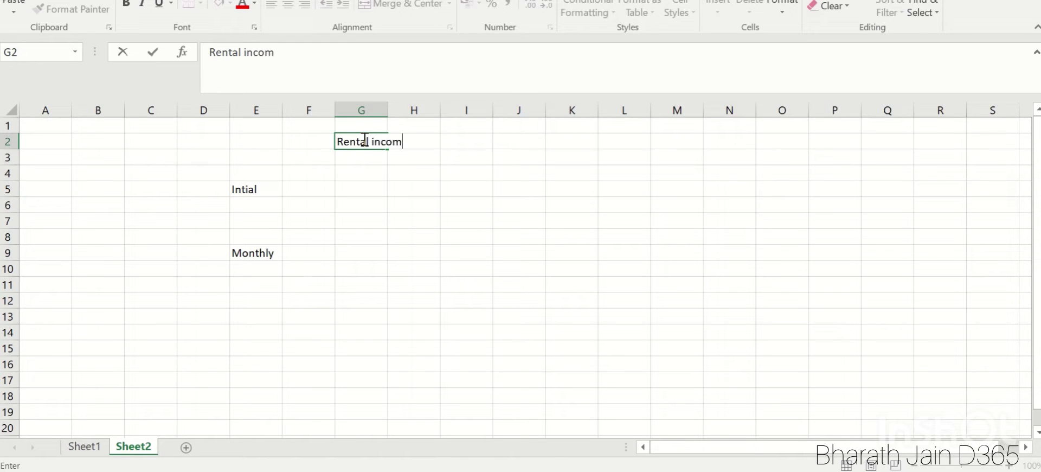
click(391, 110)
double_click(388, 110)
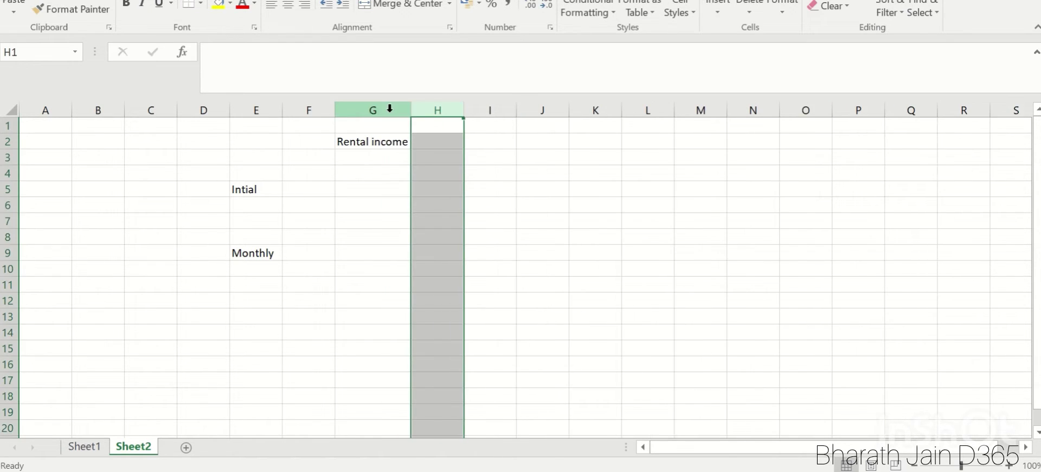
click(436, 142)
text(60000)
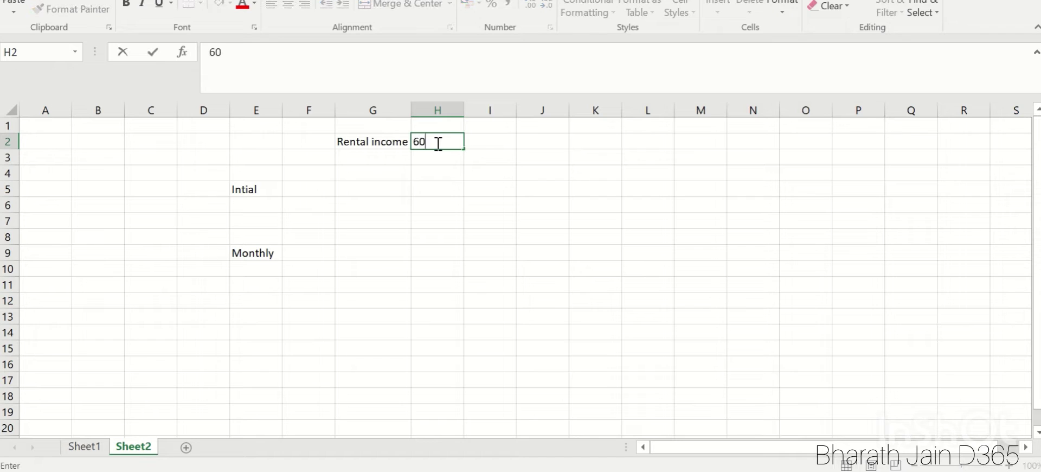
Step: Add the label "Monthly" in G3 with the value 6 in H3
click(396, 156)
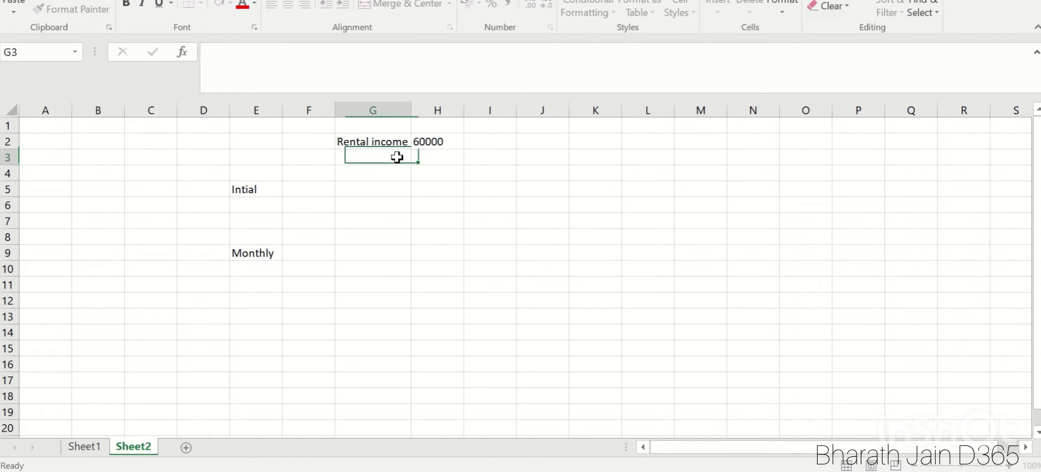
text(Monthly)
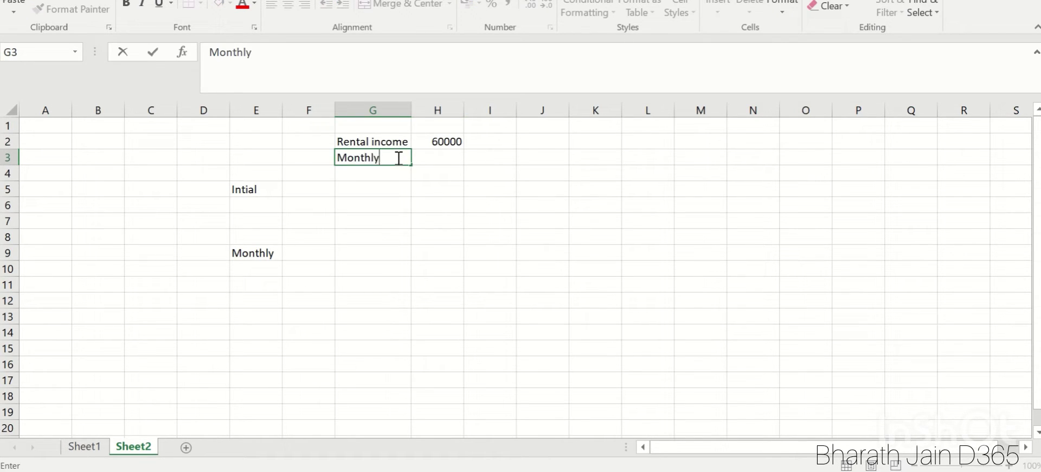
click(424, 156)
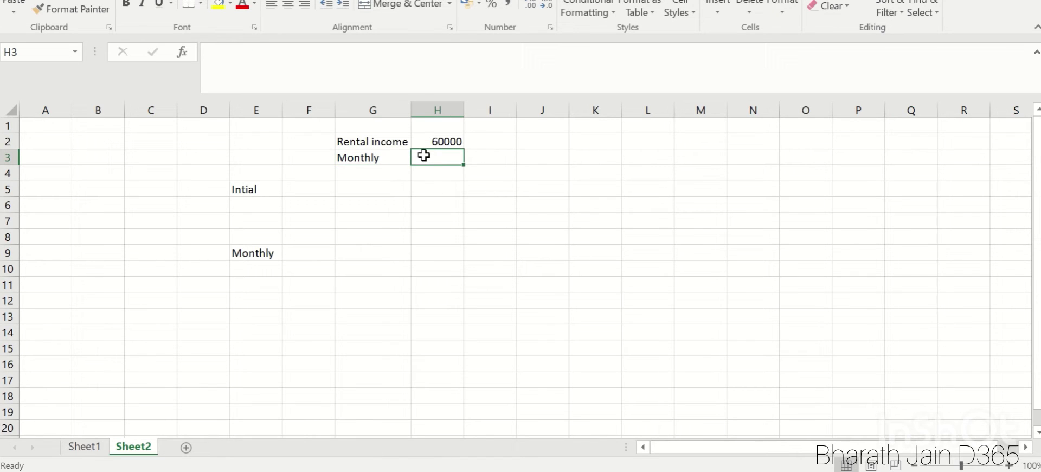
text(6)
click(364, 237)
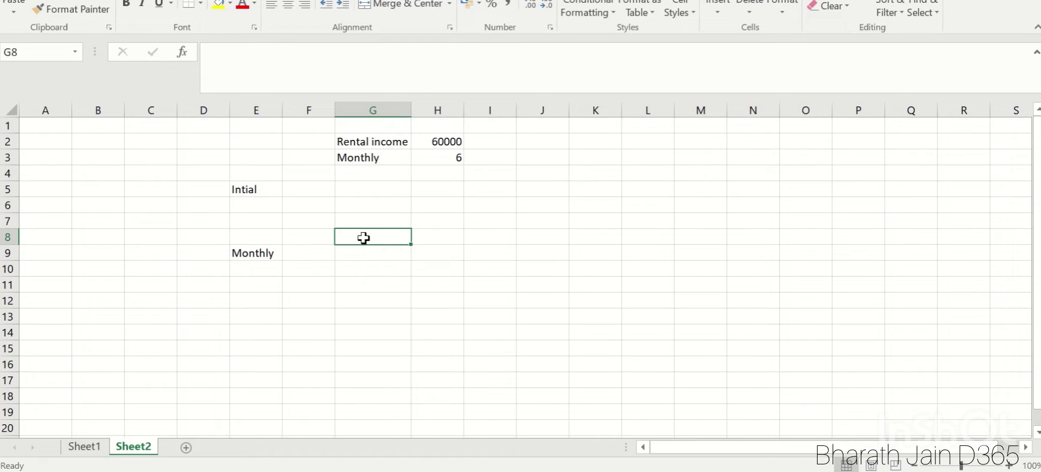
Step: Enter the initial entry's debit line: "Customer" in G5 with 60000 in H5
click(349, 190)
text(C)
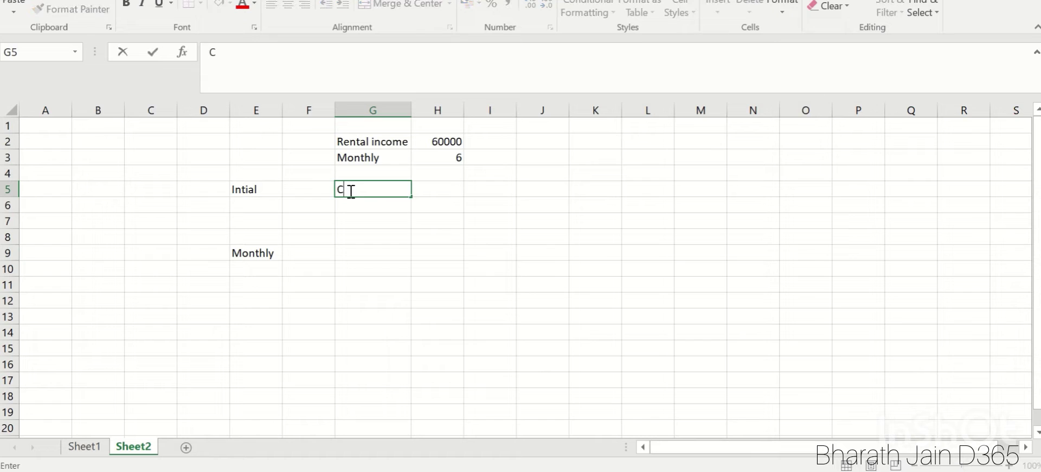
text(ustomer)
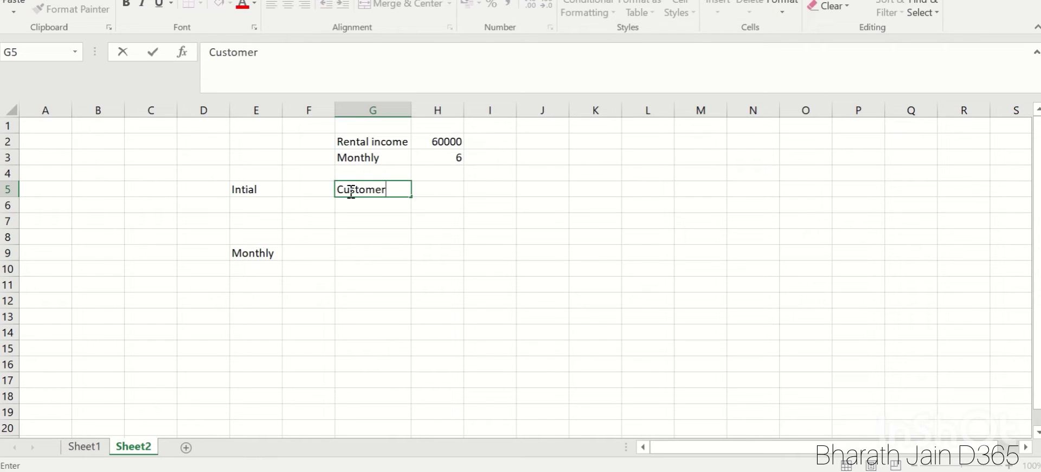
click(435, 188)
text(60000)
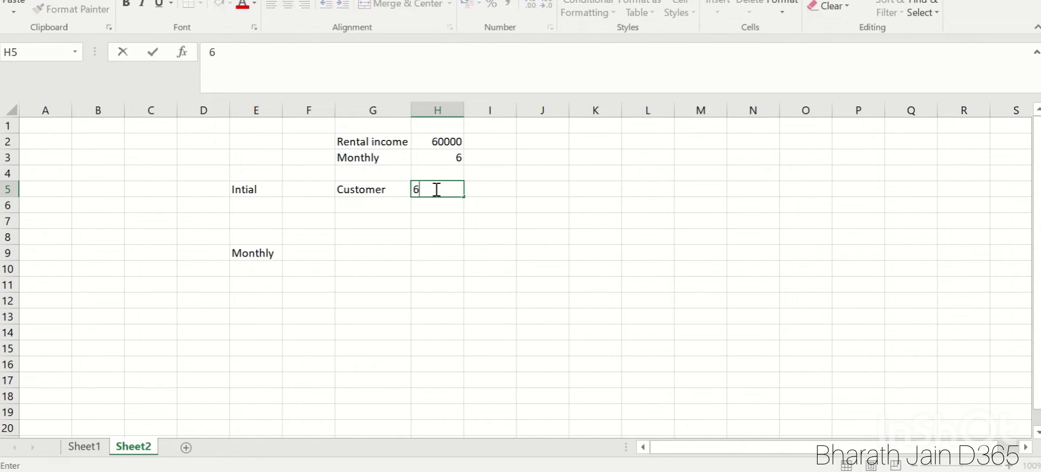
Step: Enter the initial entry's credit line: "Advance" in G6 with 60000 in I6
click(396, 203)
text(P)
key(BackSpace)
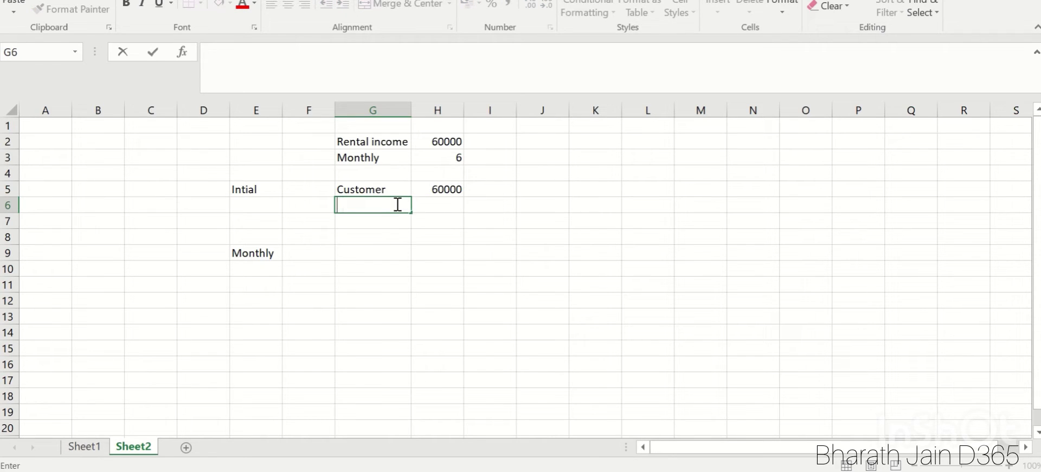
text(Advance)
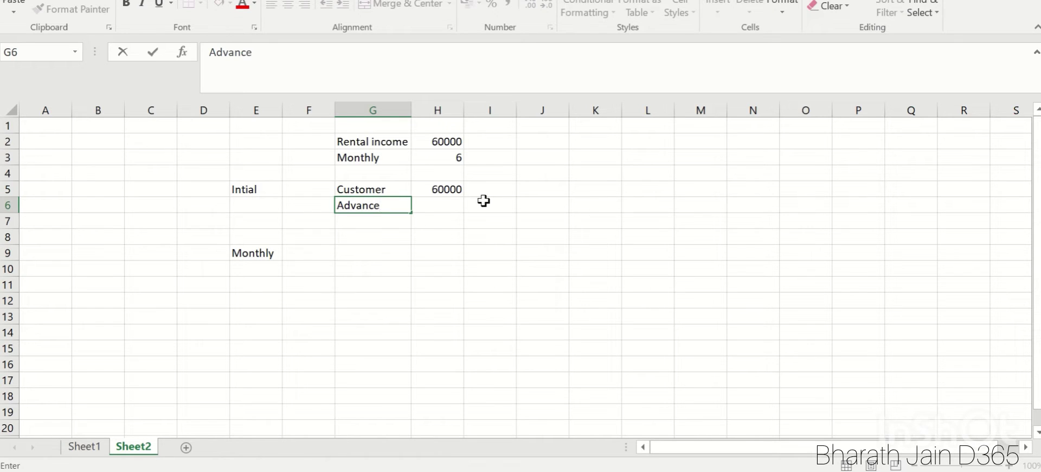
click(487, 201)
text(60000)
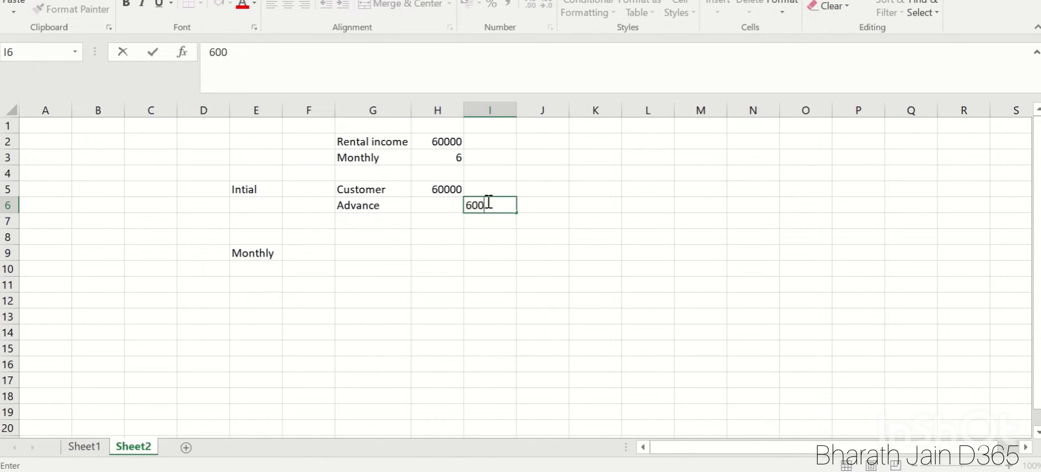
click(378, 250)
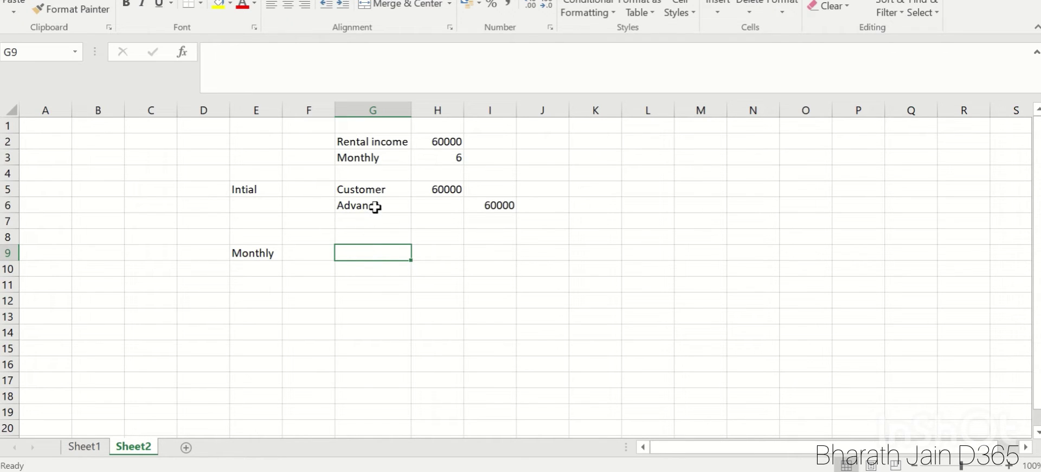
Step: Mark the initial Advance line as "Liability" in cell F6
click(309, 209)
text(Liability)
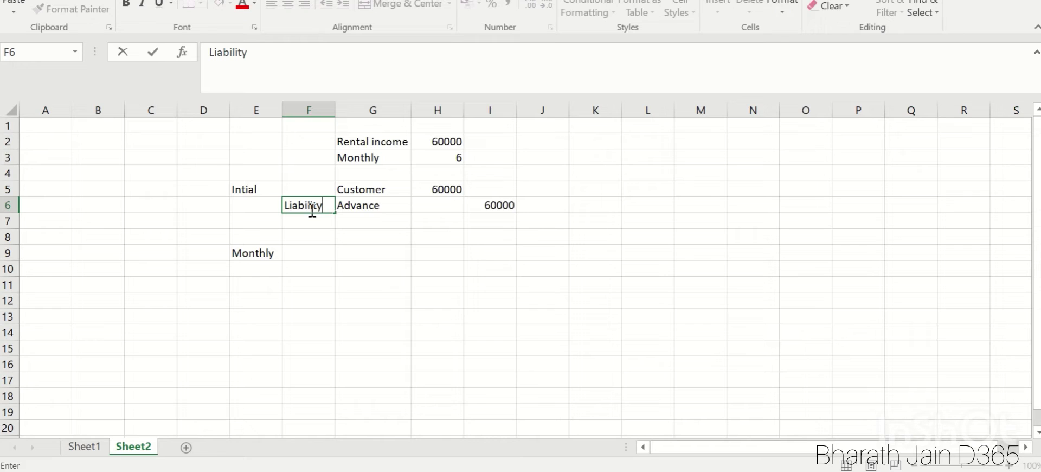
click(353, 206)
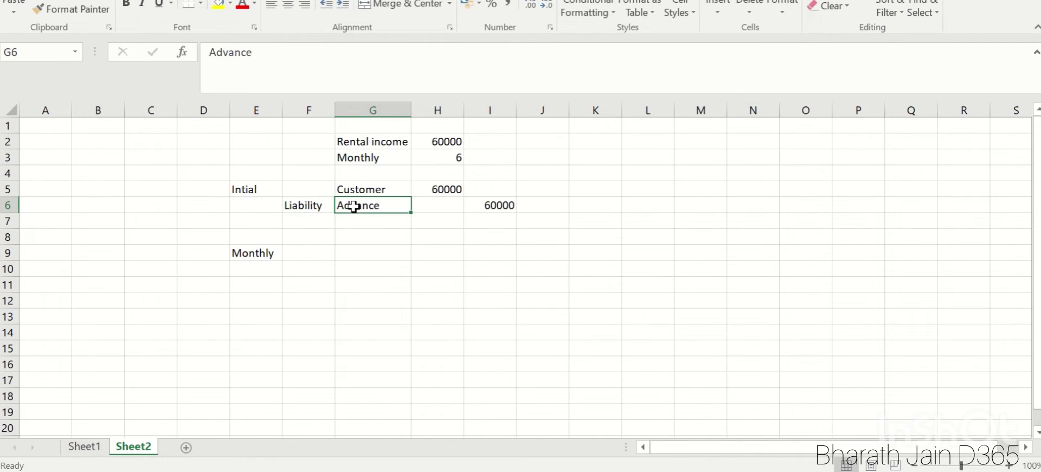
click(315, 206)
click(480, 206)
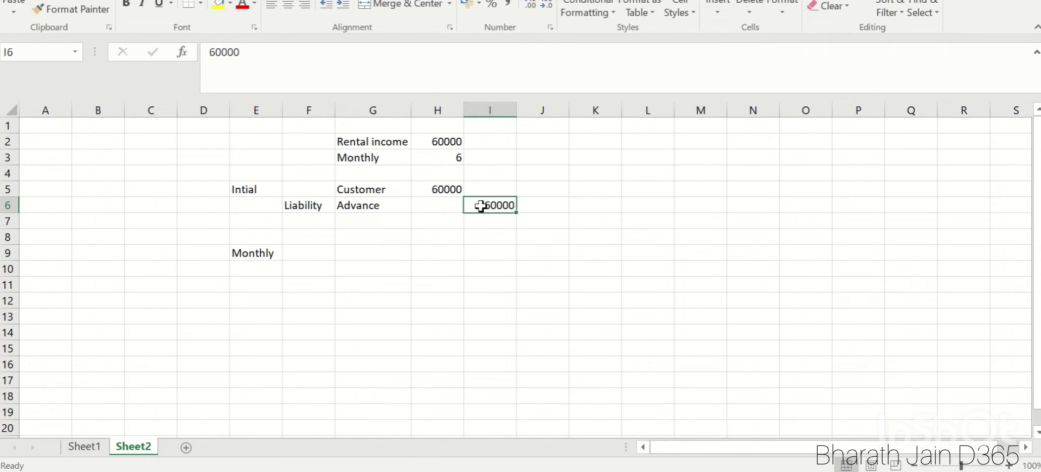
Step: Enter the first monthly debit line in row 9: "Nov" in F9, "Advance" in G9 and 10000 in H9
click(360, 250)
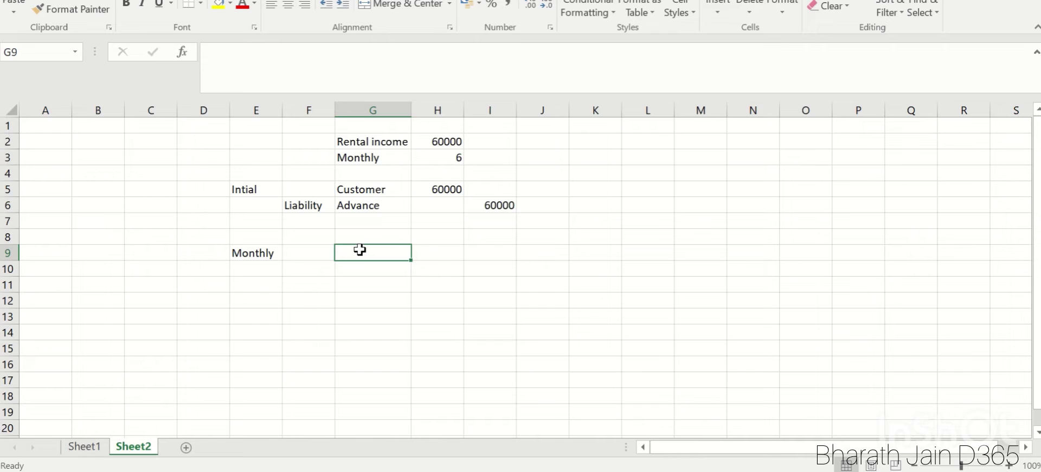
text(Advance)
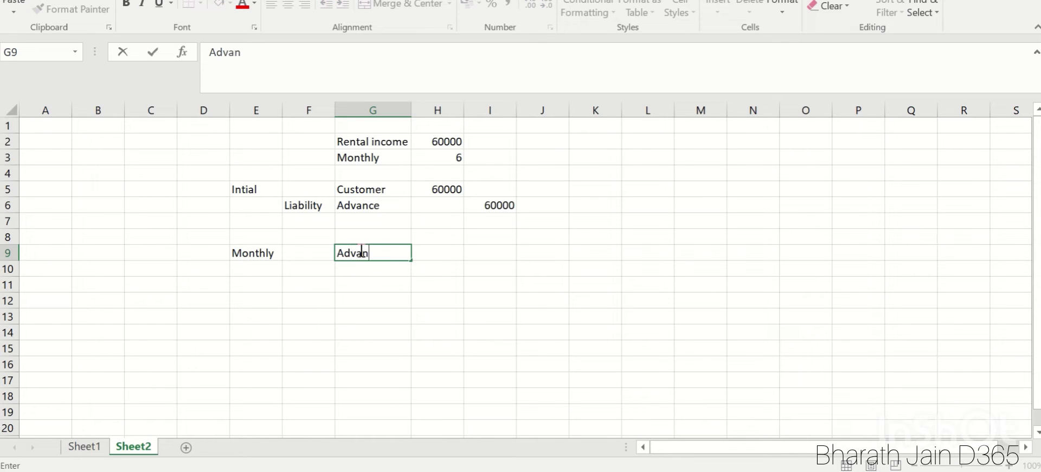
click(435, 251)
text(10000)
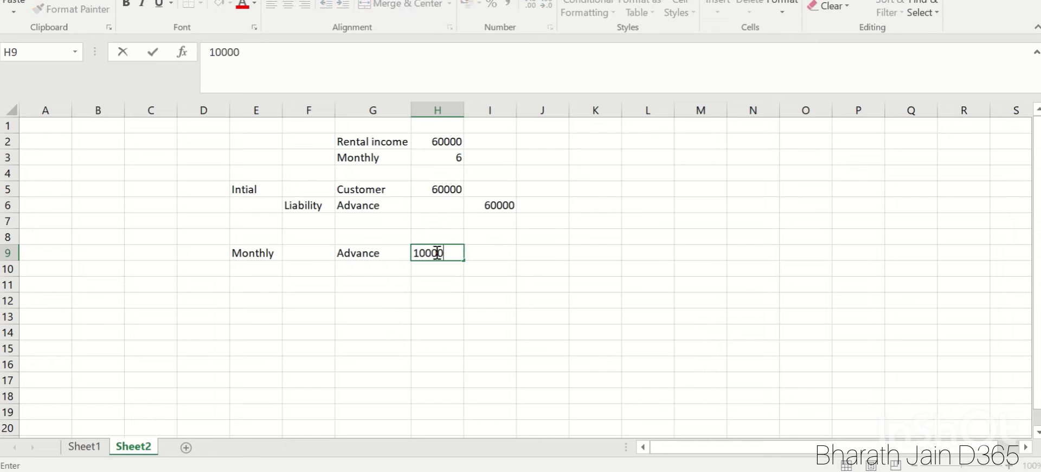
click(317, 251)
text(Nov)
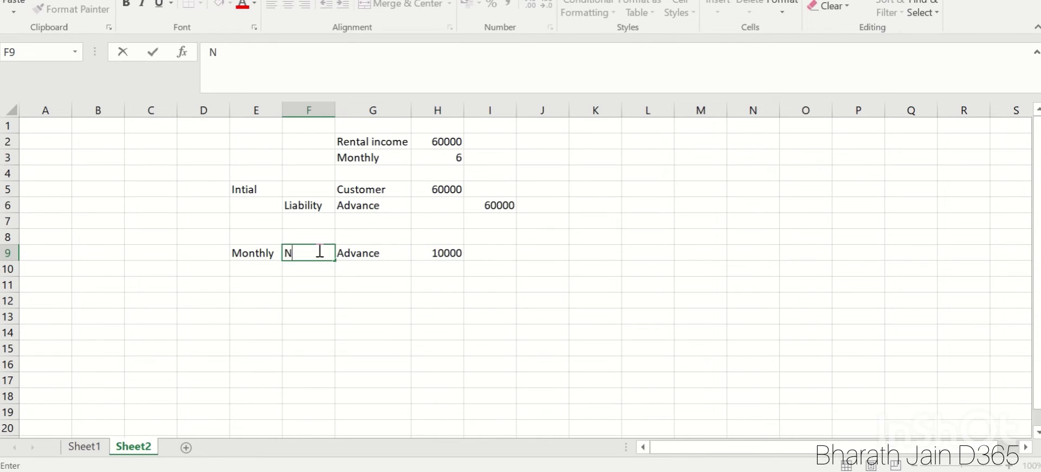
Step: Enter the November credit line: "Rental income" in G10 with 10000 in I10
click(364, 271)
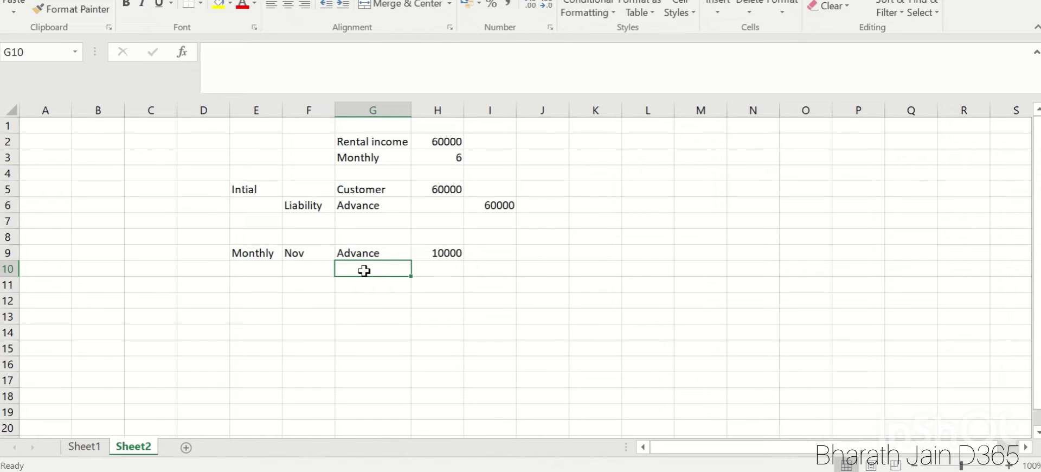
text(Rental)
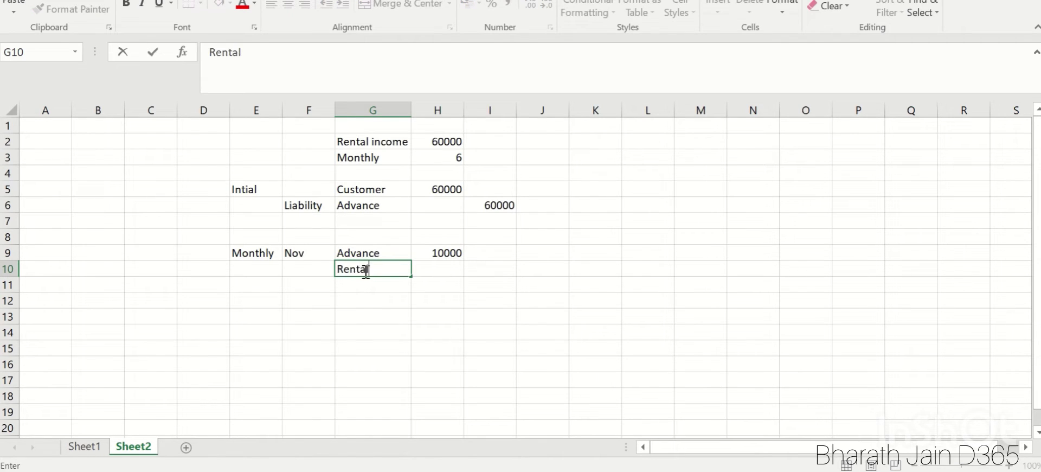
text( income)
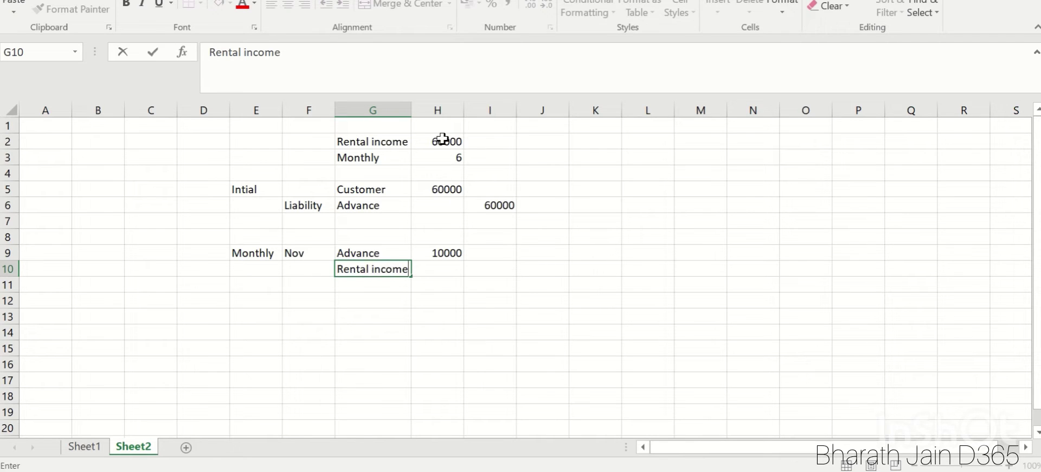
click(442, 139)
click(489, 271)
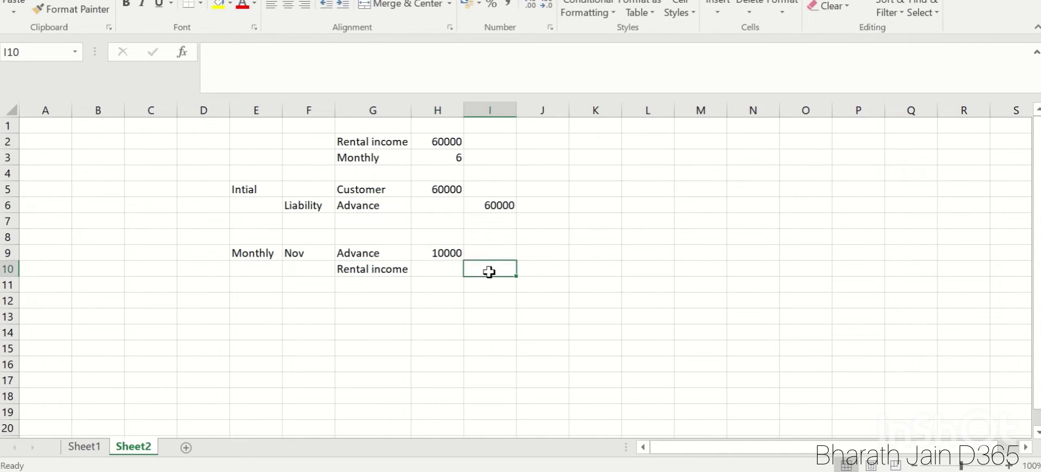
text(10000)
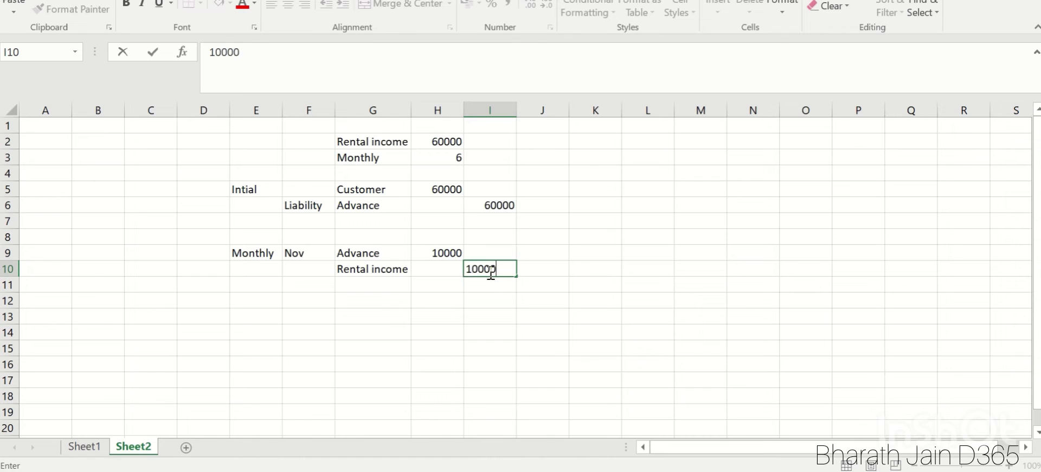
Step: Enter "Dec" in F12 and copy the November lines G9:I10 to G12 as the December entry
click(320, 297)
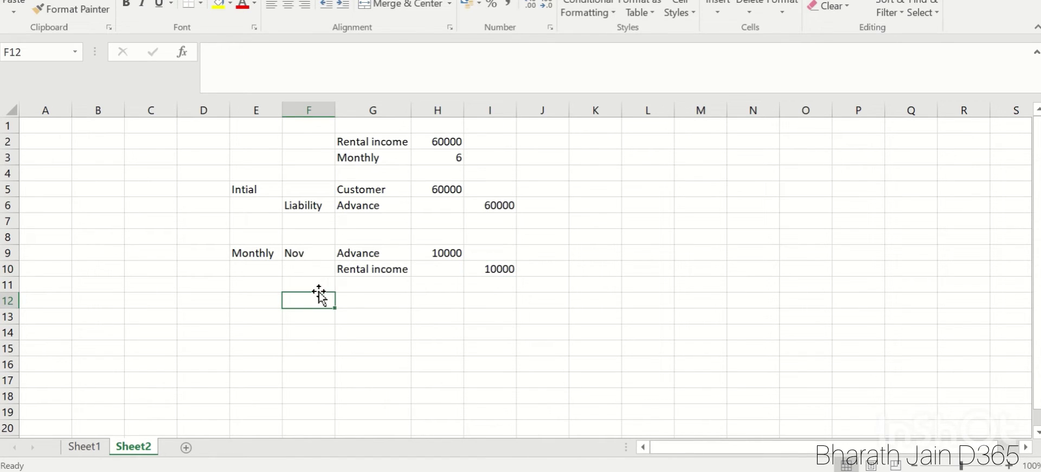
text(Dec)
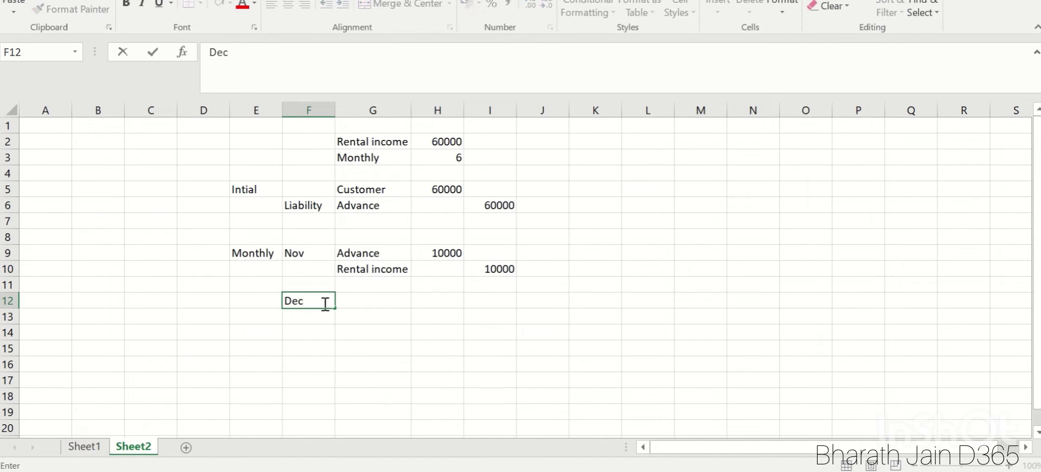
drag(439, 379, 437, 364)
drag(390, 254, 479, 272)
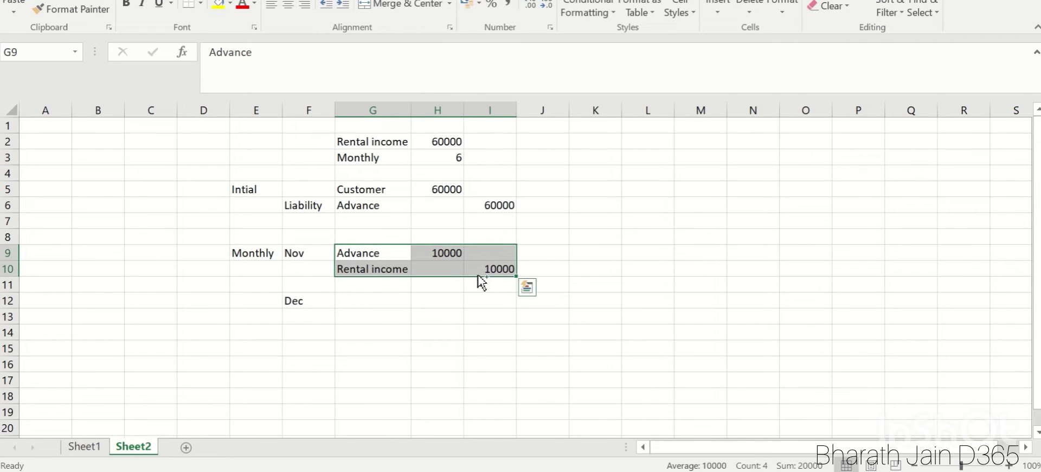
key(ctrl+c)
click(364, 301)
key(ctrl+v)
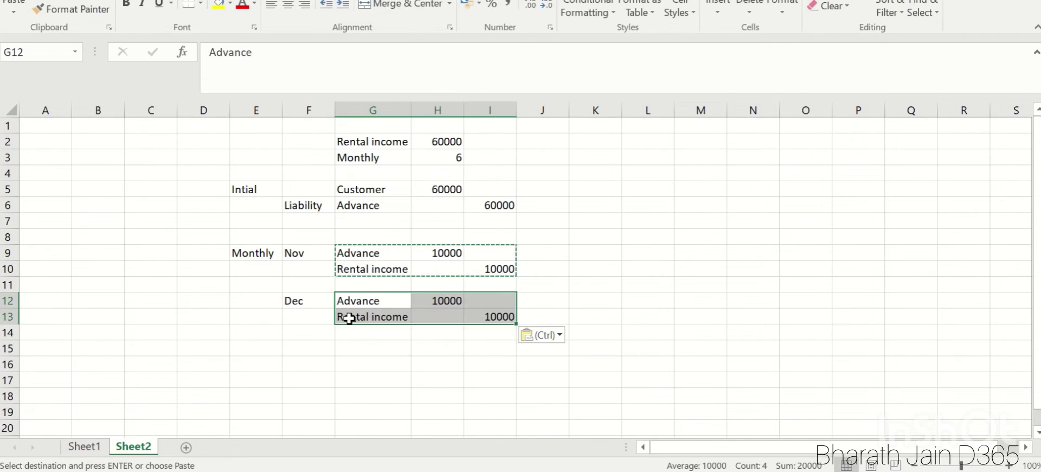
click(320, 338)
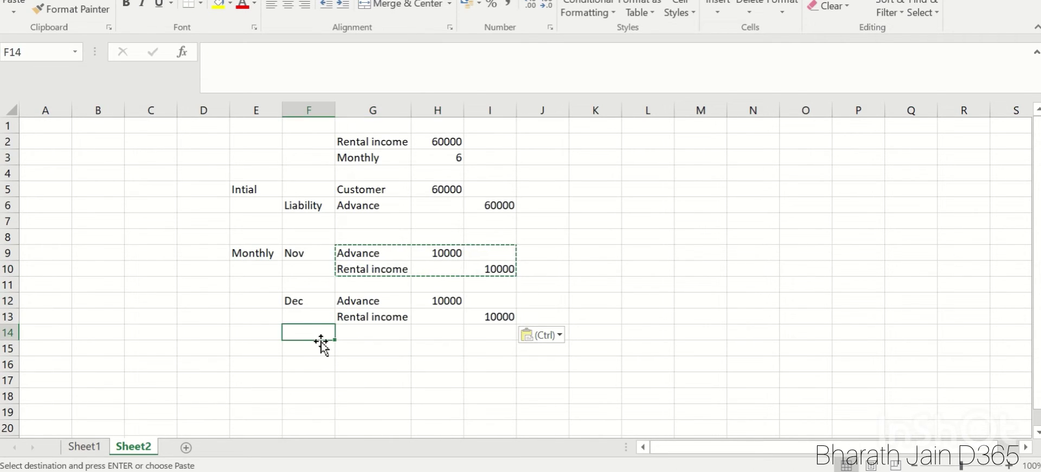
click(361, 205)
key(Escape)
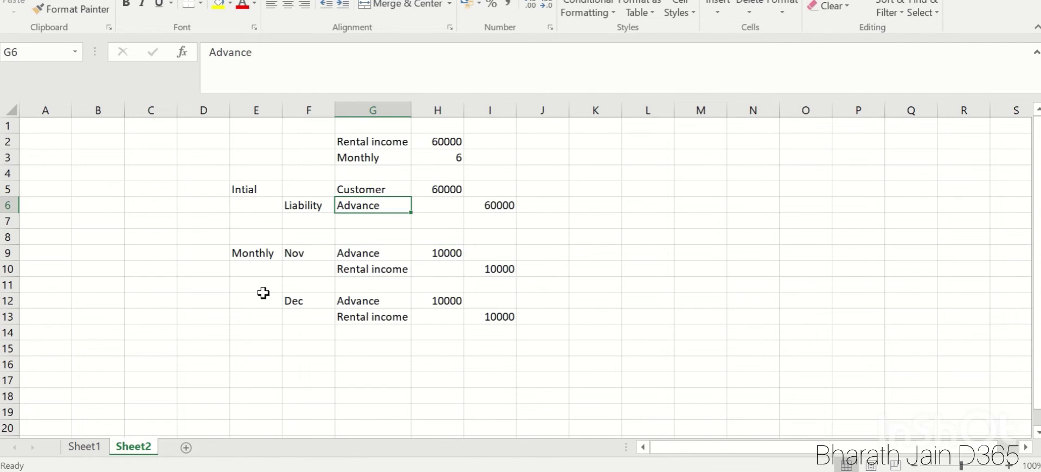
Step: Apply all borders to the November and December entry lines in columns G to I, starting at row 9
drag(316, 251, 380, 253)
drag(404, 347, 401, 332)
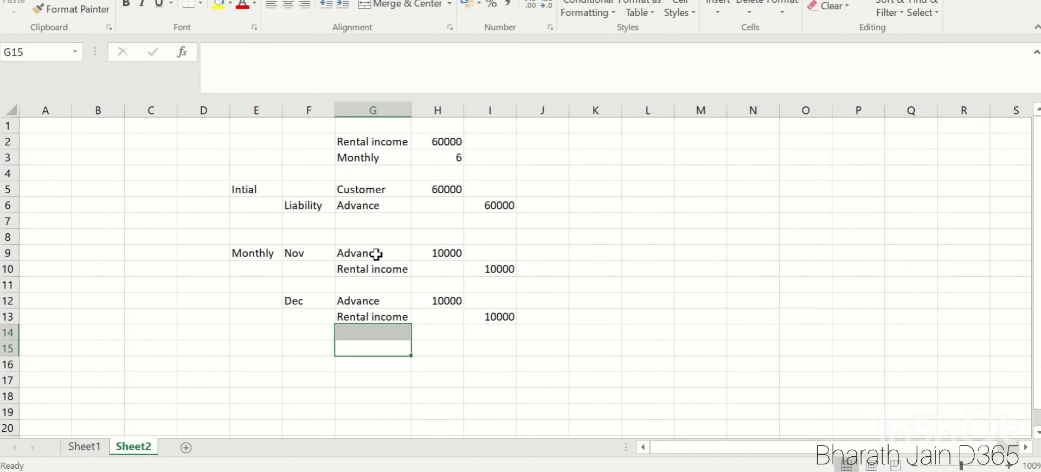
click(374, 253)
drag(408, 264, 496, 301)
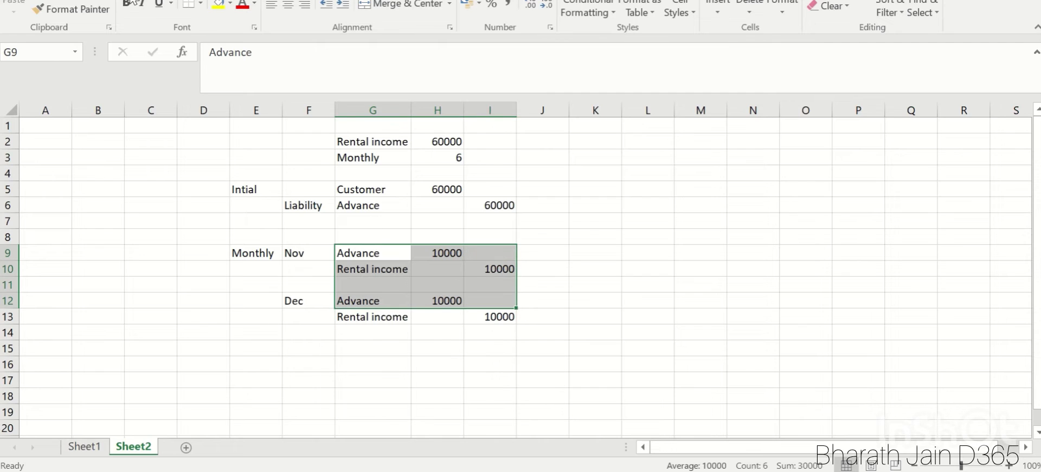
click(200, 3)
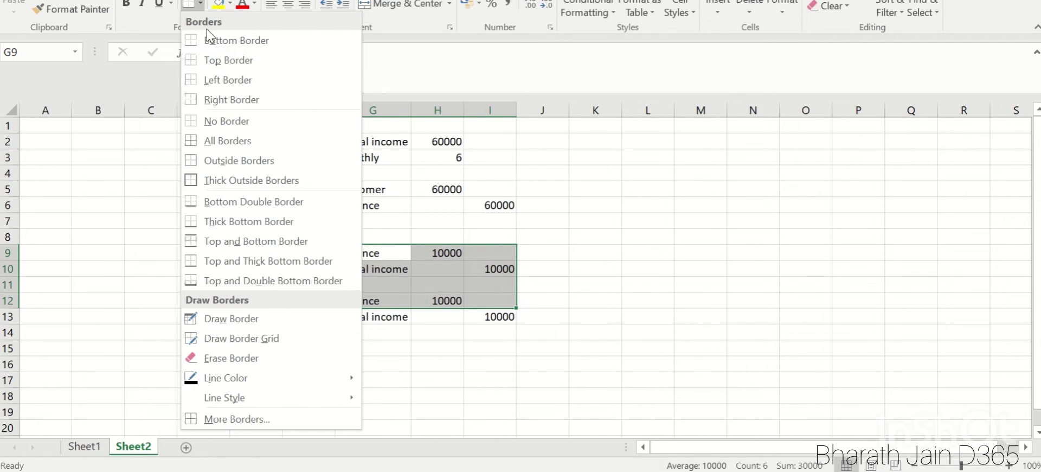
click(227, 141)
click(602, 316)
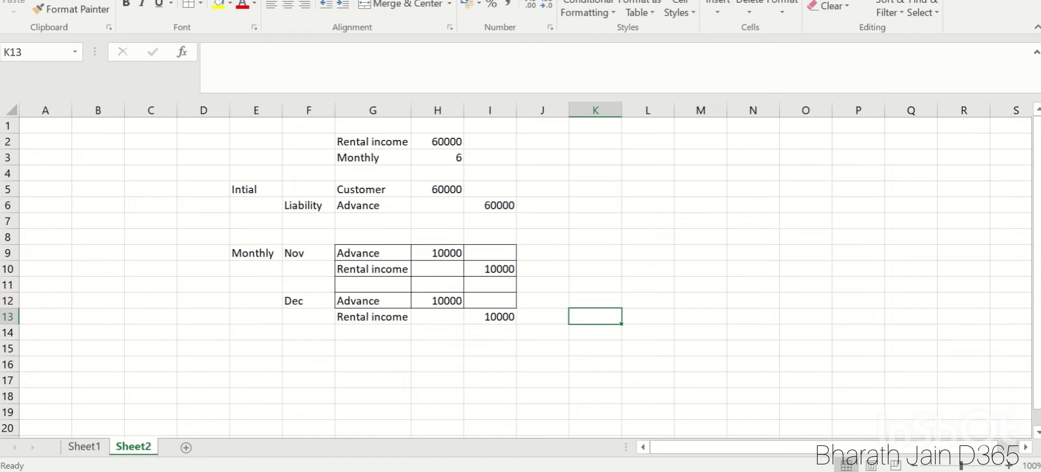
Step: Label a new area beside the example as "D365" in cell K4
key(Up)
key(Up)
key(Up)
key(Right)
key(Right)
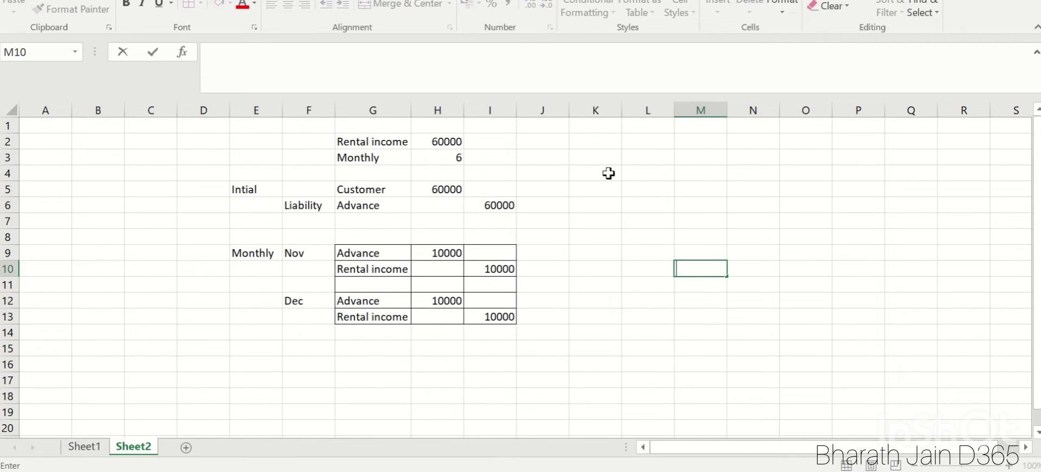
click(608, 173)
text(D36)
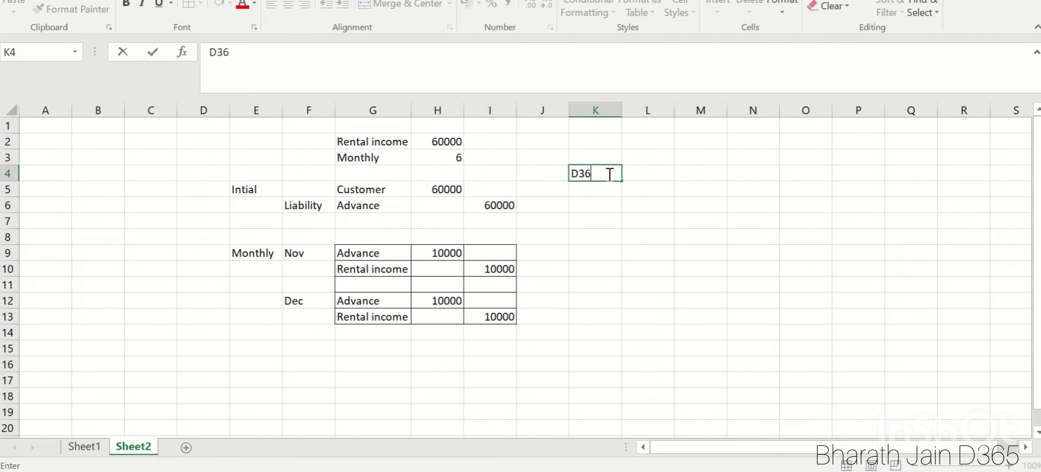
text(5)
Step: Enter "Free text invoice" in M4 and autofit column M to the text
click(681, 173)
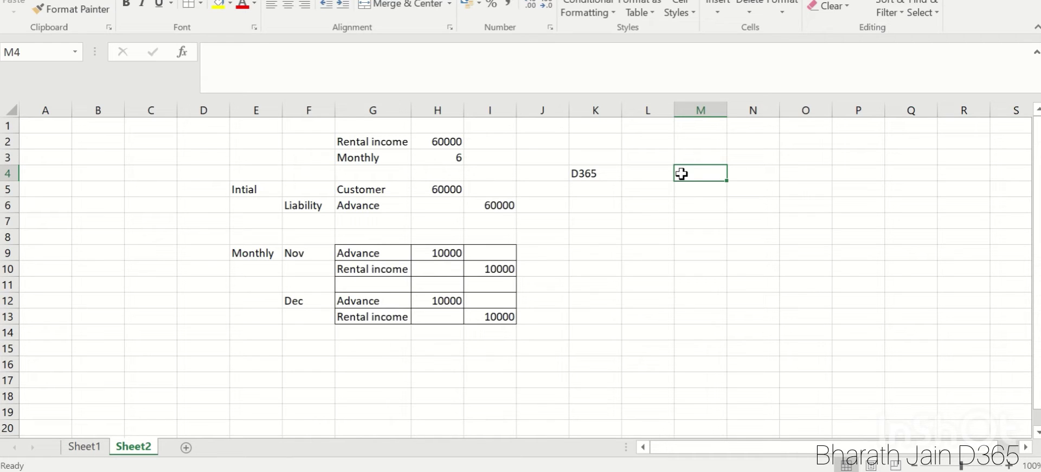
text(Free tex)
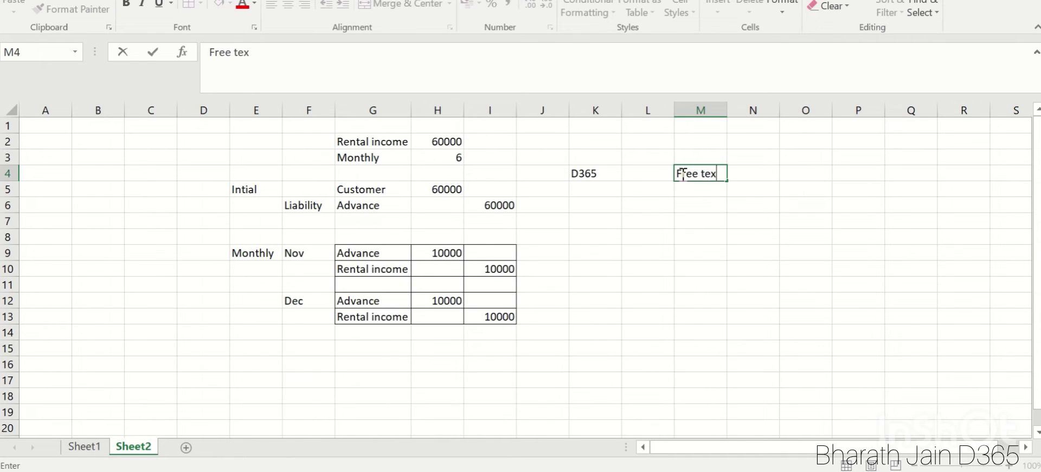
text(t invoice)
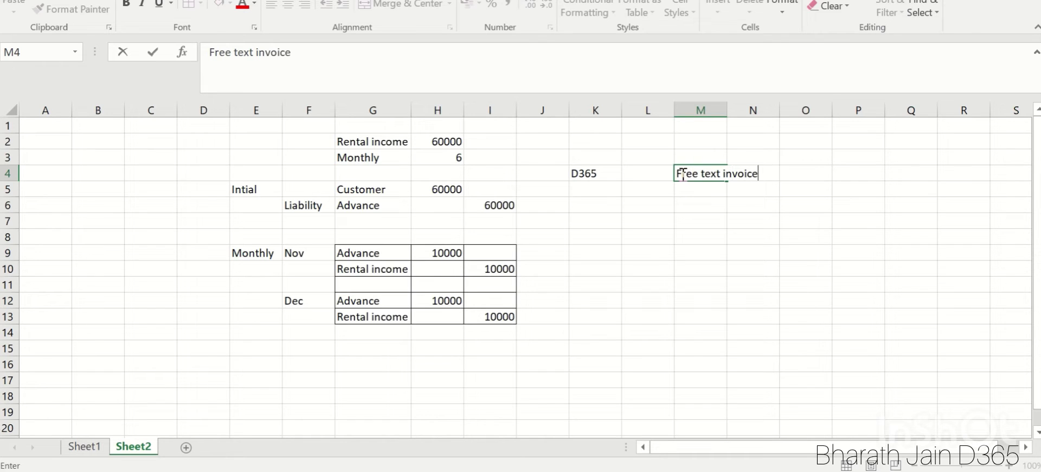
click(678, 206)
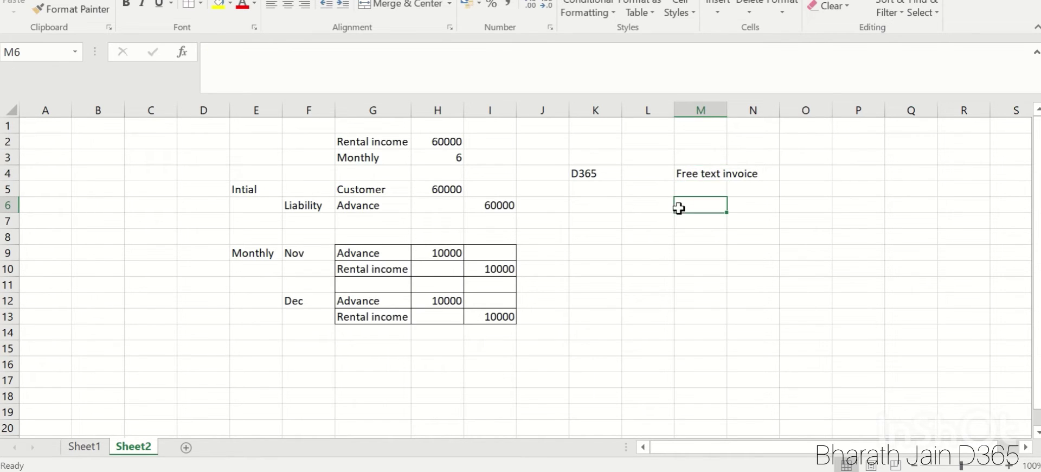
double_click(729, 109)
click(790, 218)
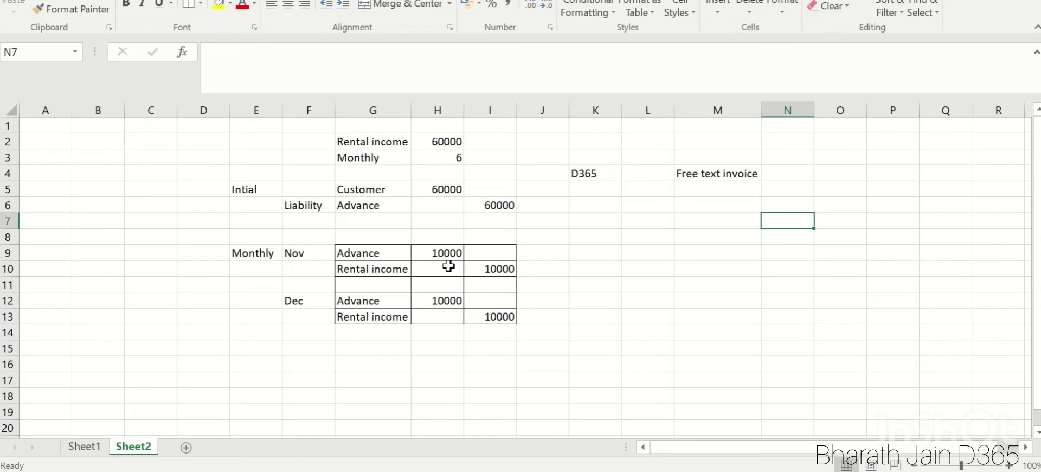
Step: Enter the free text invoice's debit line: "Customer" in N5 with 60000 in O5
click(772, 189)
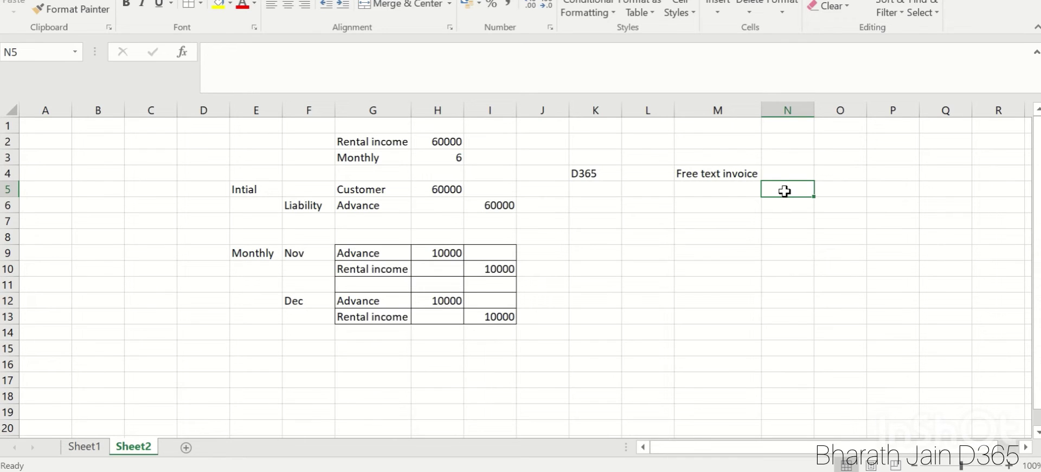
text(Cust)
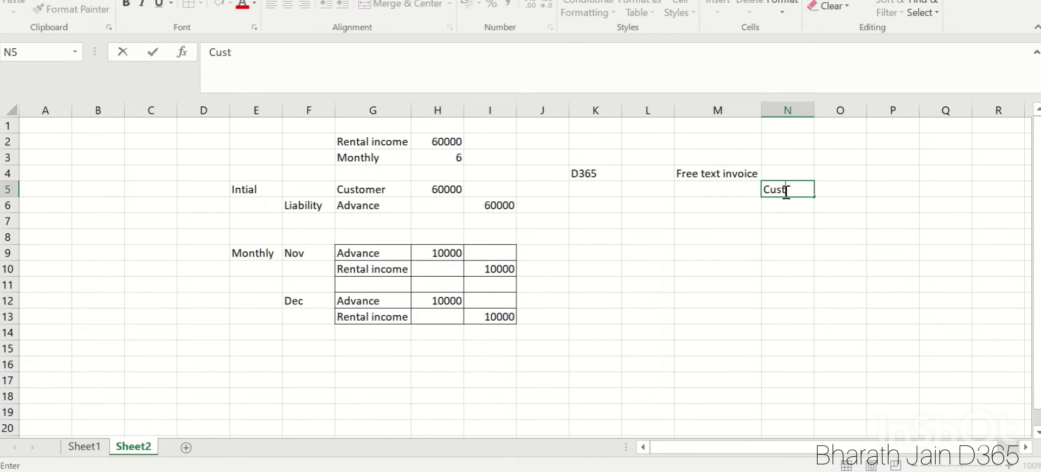
text(omer)
key(Tab)
text(60)
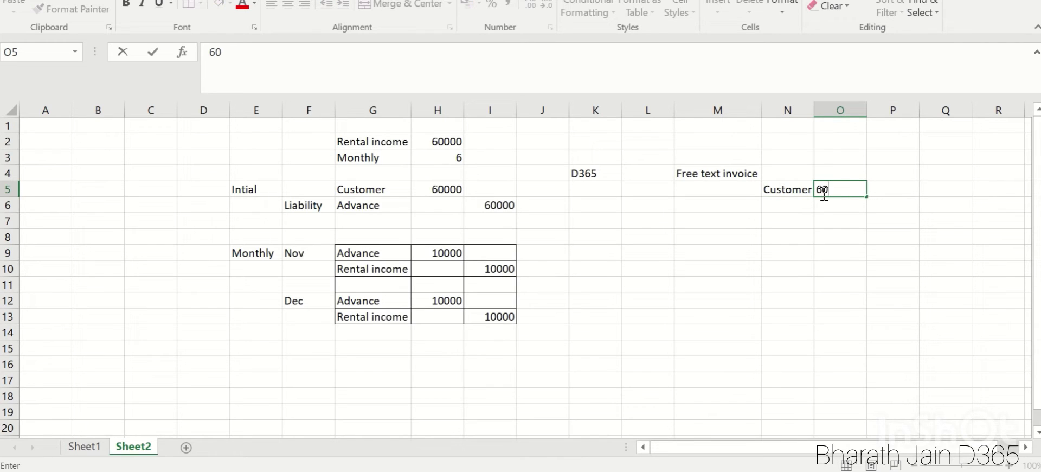
text(000)
Step: Enter the invoice's credit line, "Revenue clearing" in N6 with 60000 in P6, and autofit column N
click(790, 206)
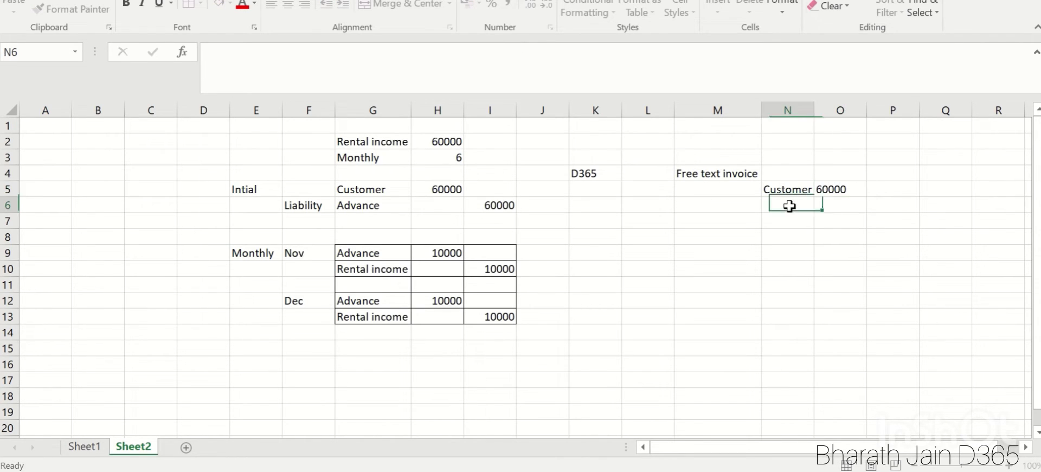
text(Reven)
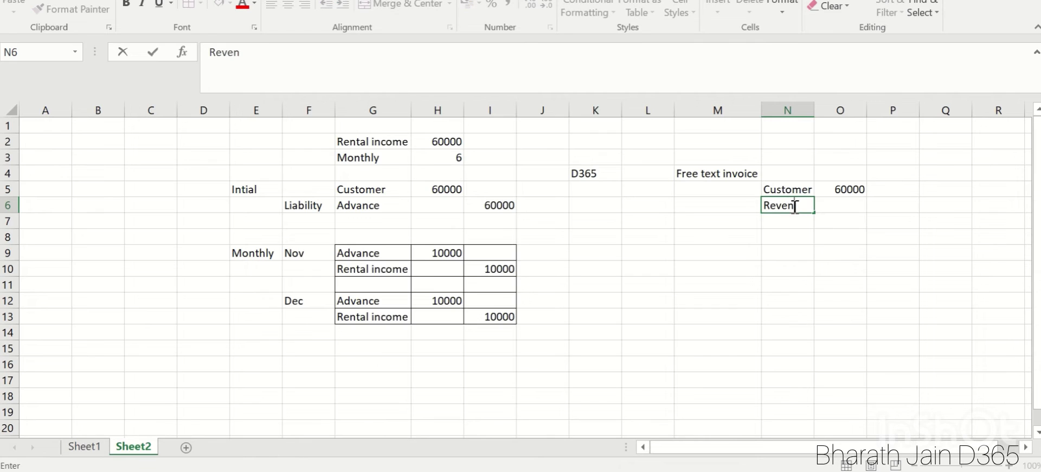
text(ue clearing)
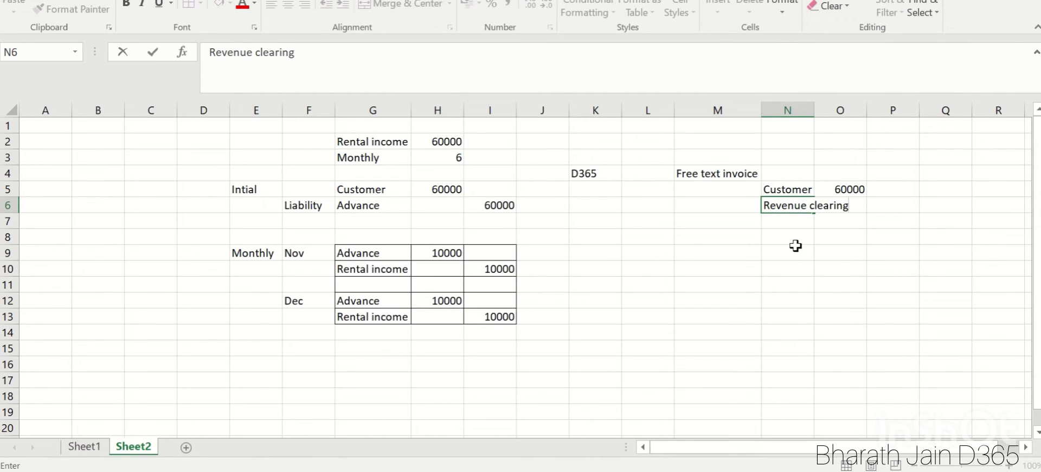
drag(796, 251, 796, 237)
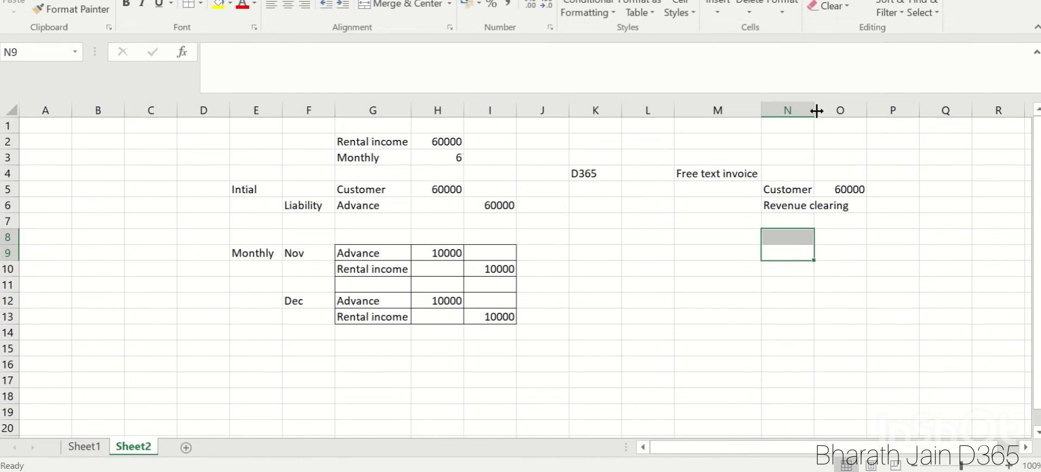
double_click(815, 107)
click(915, 206)
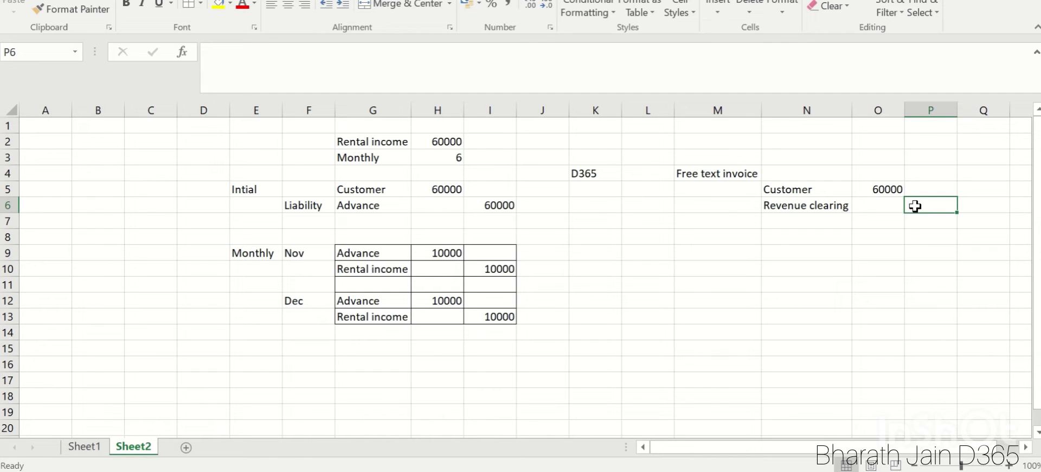
text(60000)
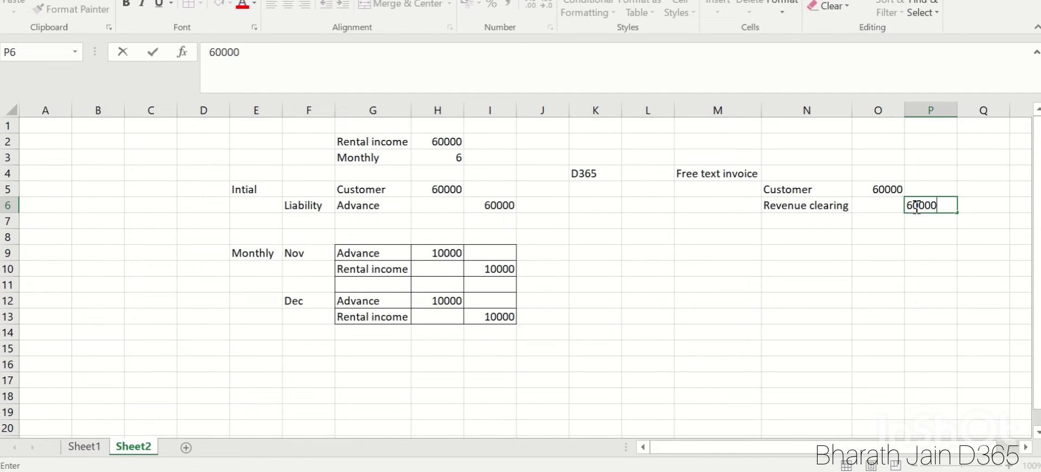
click(790, 305)
click(802, 206)
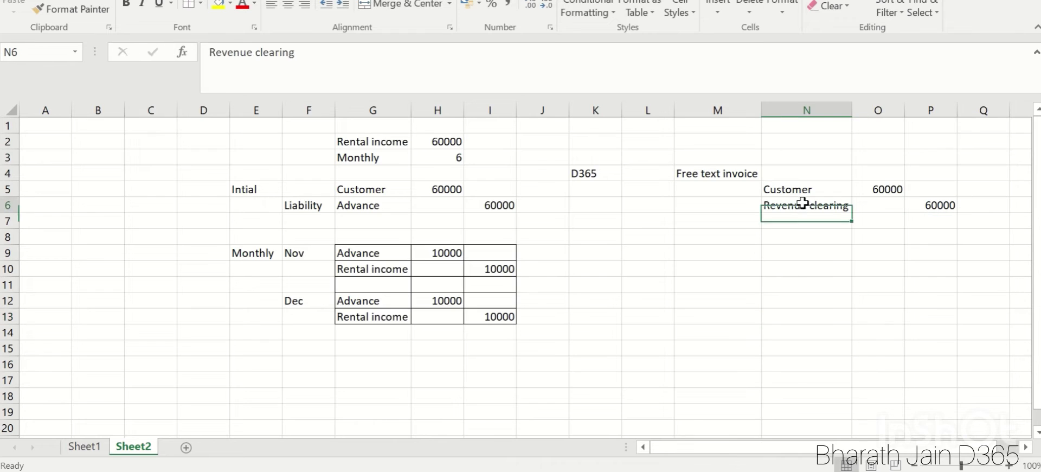
click(921, 210)
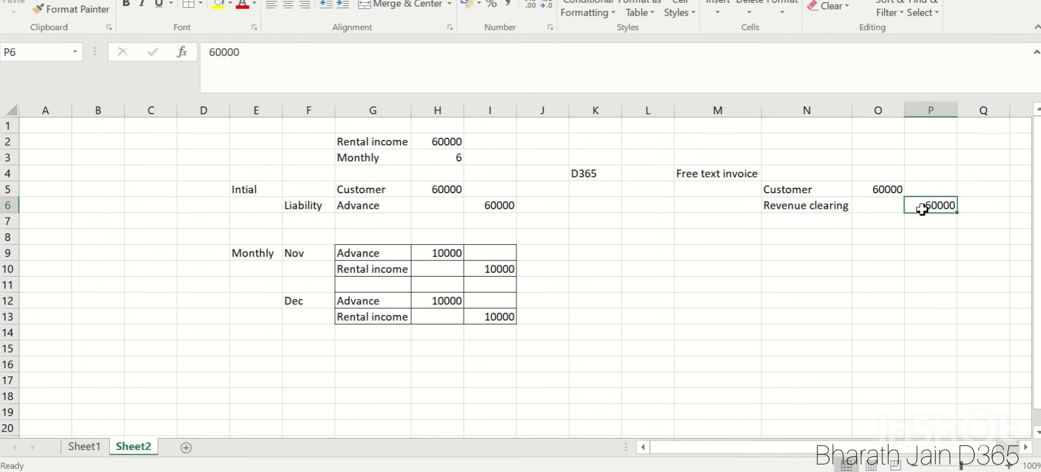
Step: Enter the general ledger debit line in row 9: "GL" in M9, "Revenue clearing" in N9 and 60000 in O9
click(707, 254)
text(GL)
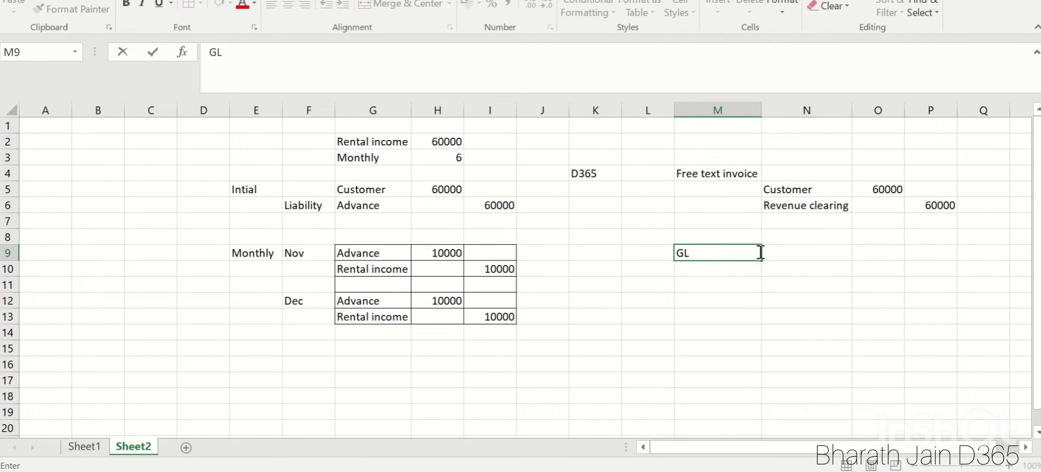
click(787, 247)
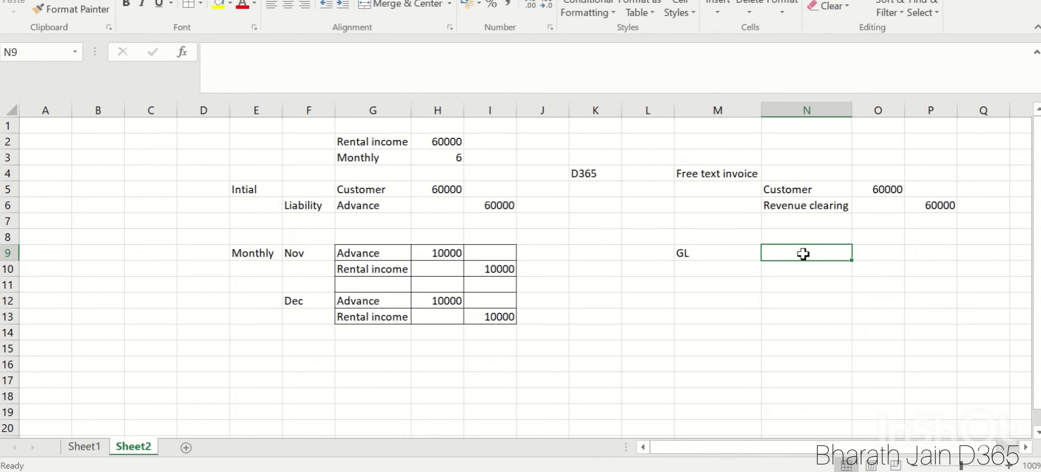
text(Revu)
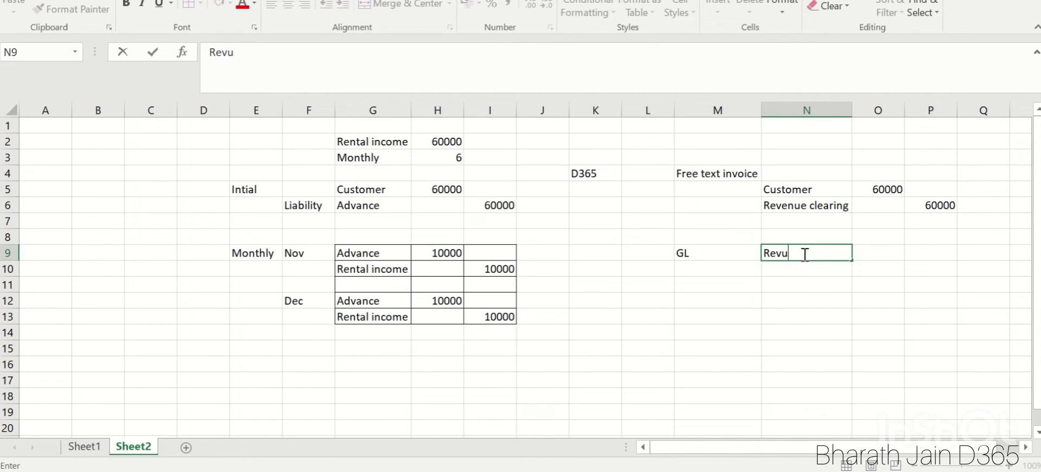
text(eenue clearing)
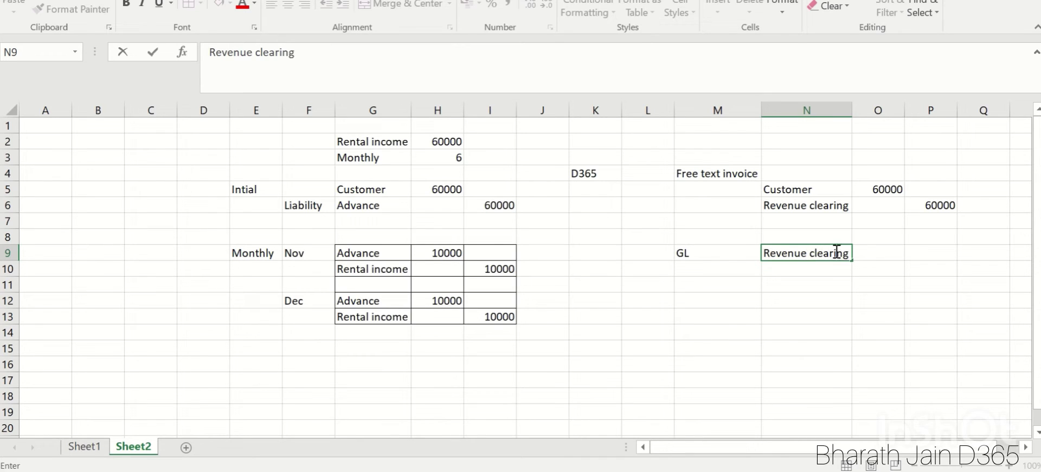
click(867, 250)
text(60)
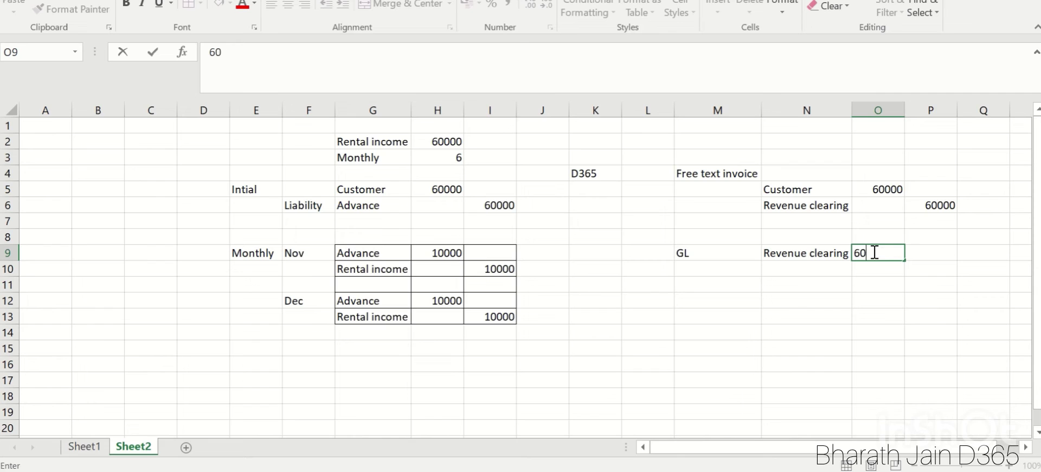
text(000)
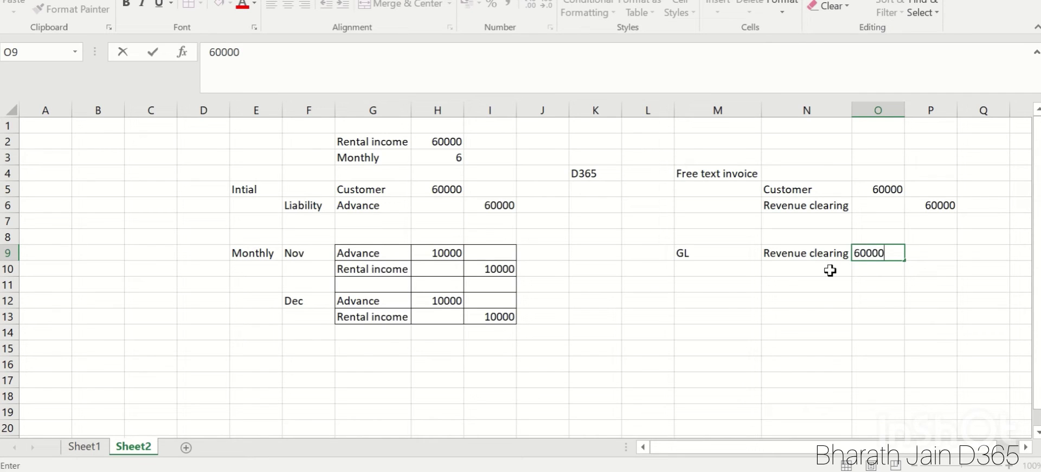
Step: Enter the general ledger credit line in row 10: "Rental income" in N10 with 60000 in P10
click(830, 270)
text(Re)
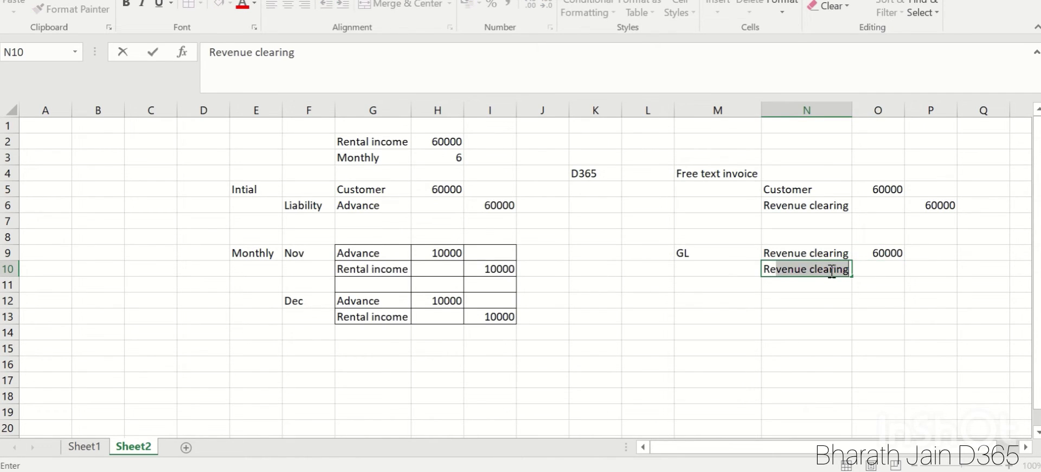
text(ntal income)
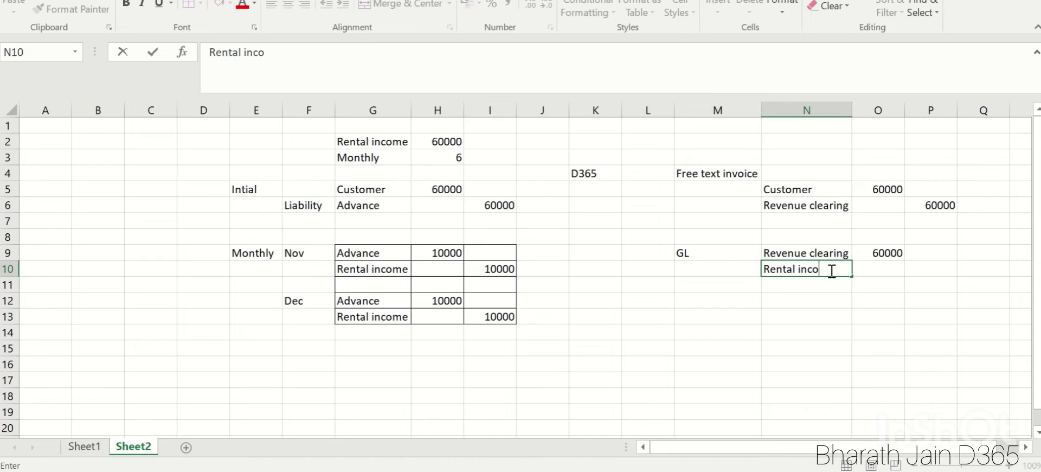
click(935, 270)
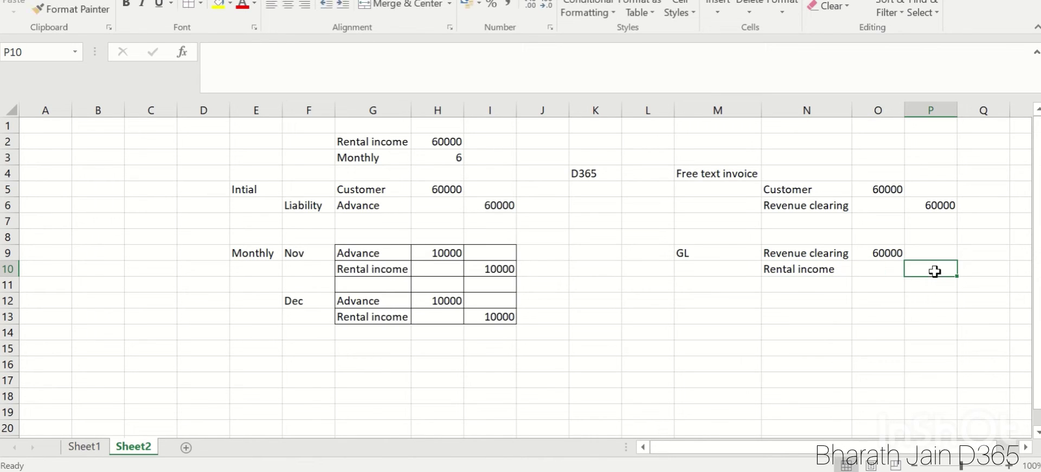
text(60000)
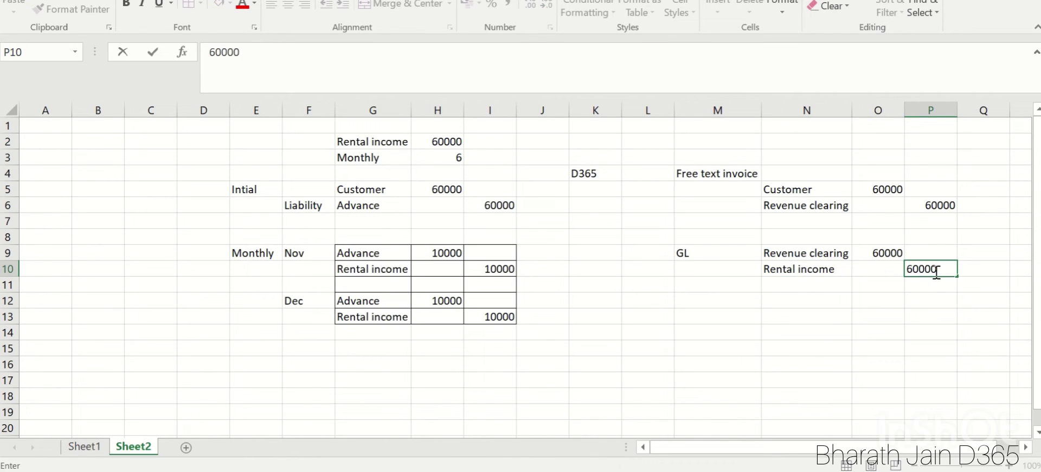
click(873, 347)
Step: Apply cell borders to N6:P9, covering both revenue clearing lines
drag(818, 200, 933, 255)
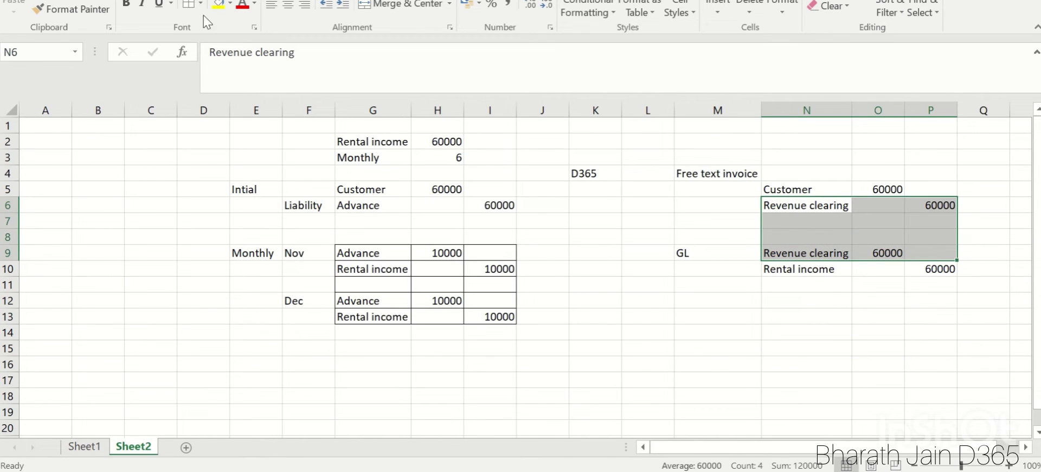
click(188, 5)
click(731, 360)
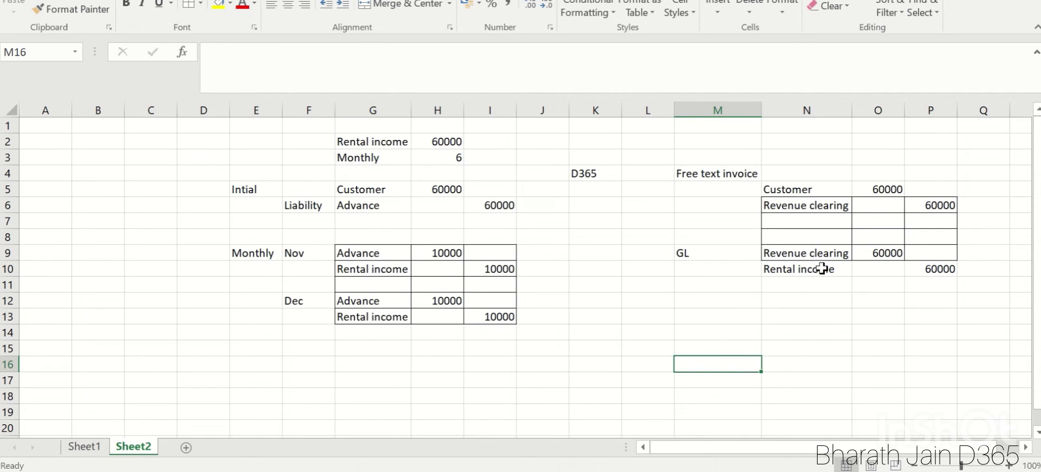
Step: Make the two revenue clearing amounts in P6 and O9 bold
click(930, 206)
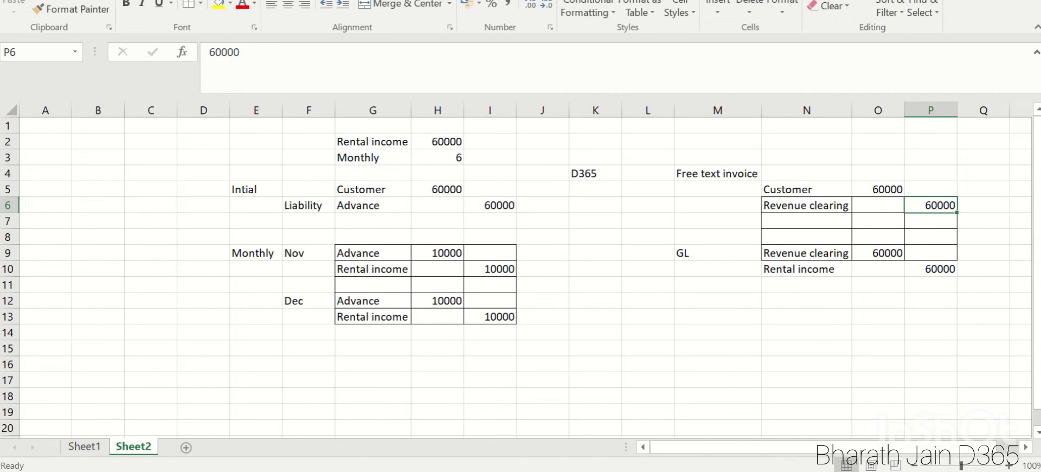
click(126, 4)
click(874, 254)
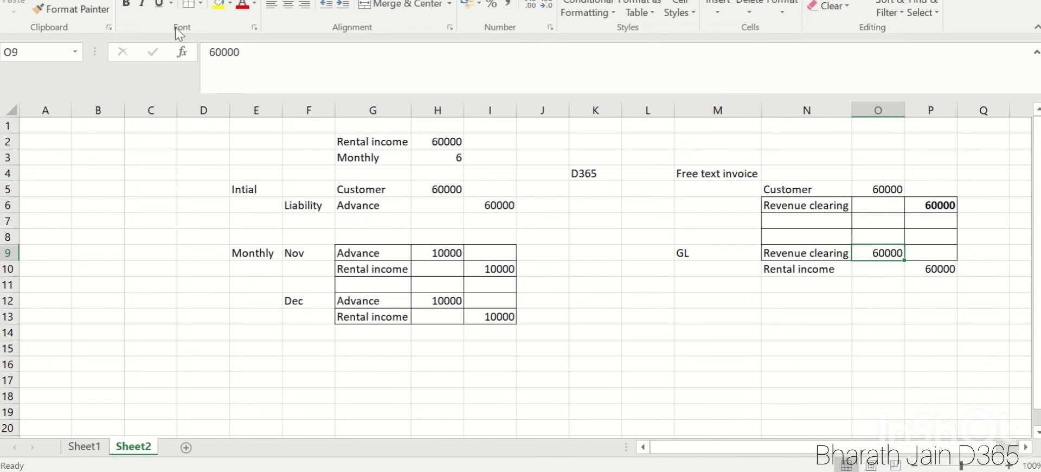
click(126, 4)
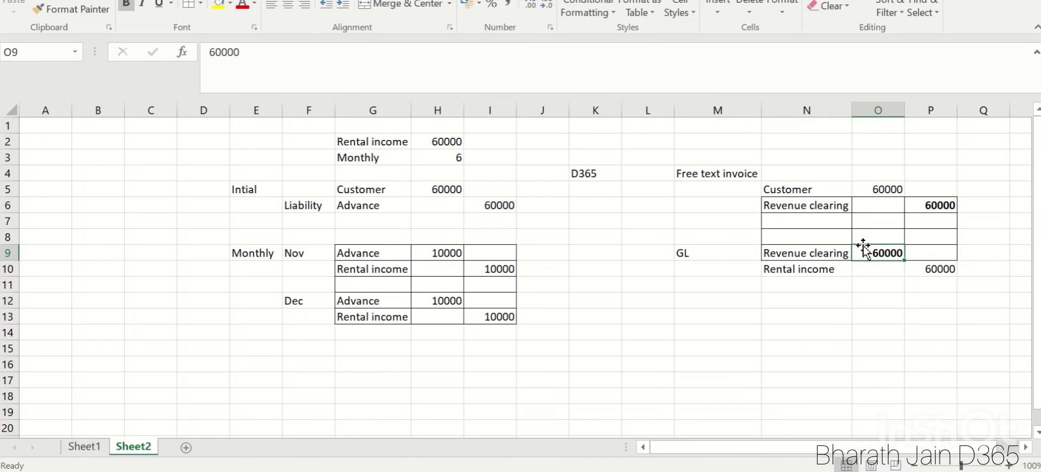
click(797, 189)
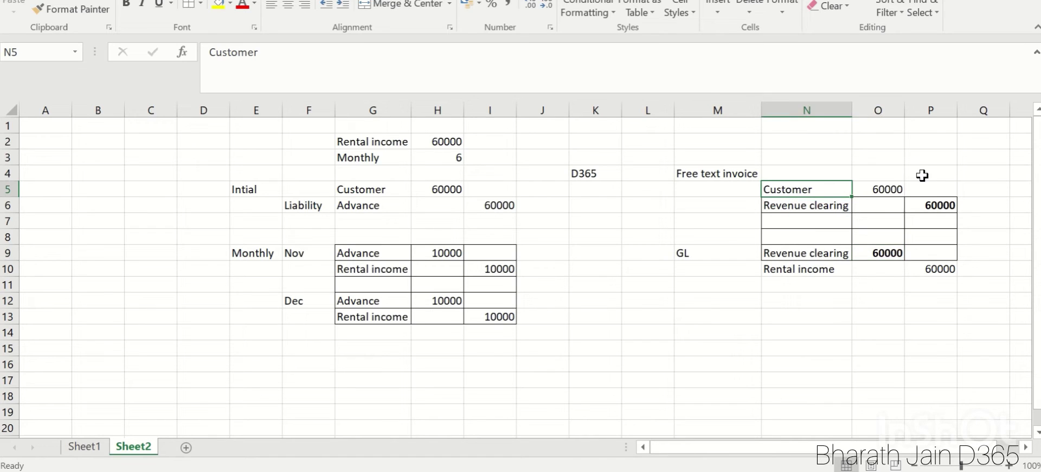
click(889, 190)
click(808, 270)
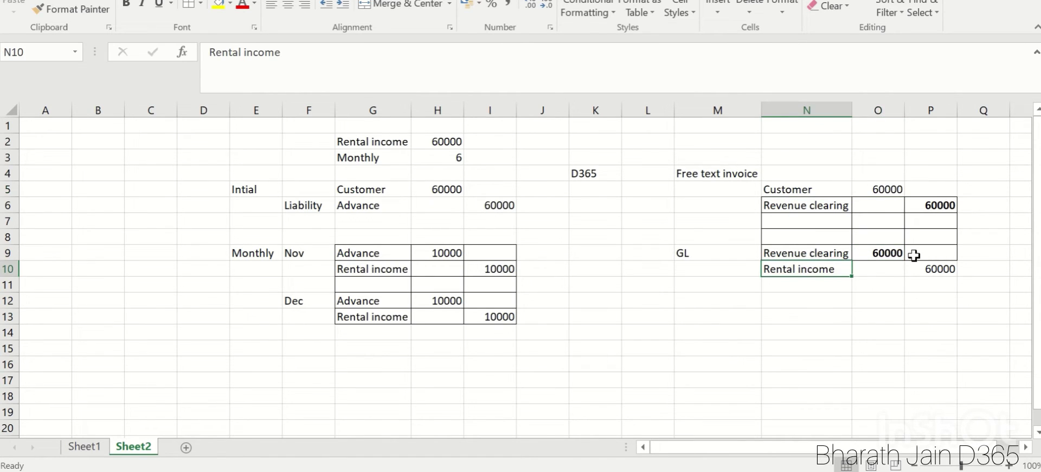
click(923, 268)
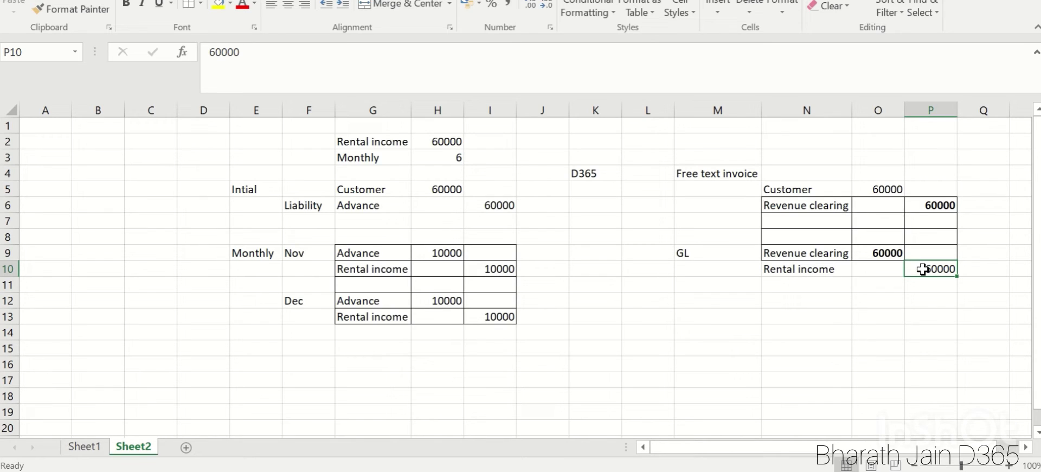
click(802, 187)
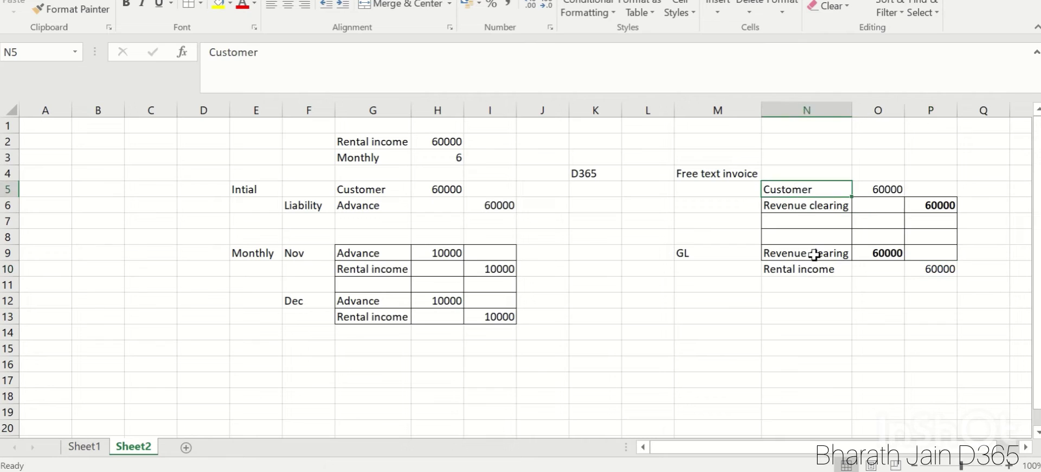
click(814, 269)
Step: Enter the heading "Link accruals" in M12 and its debit line, "Customer" in N13 with 60000 in O13
click(739, 299)
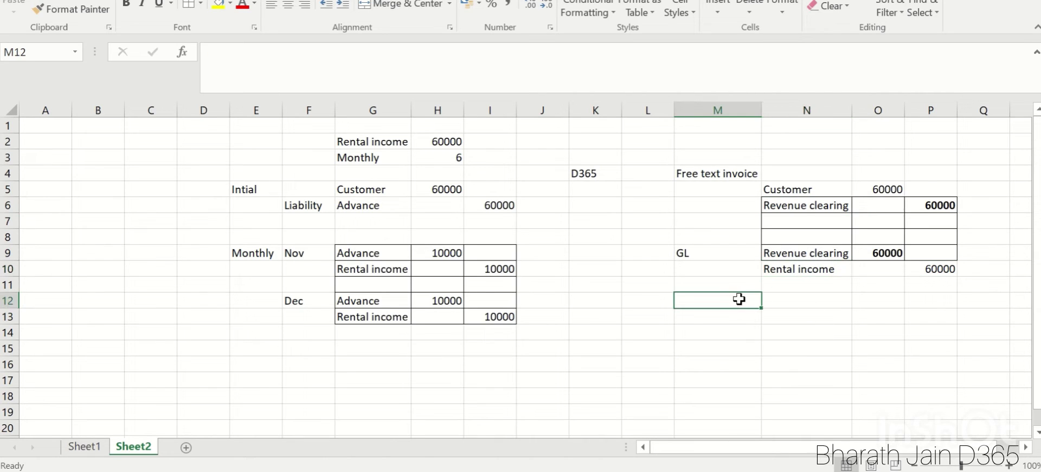
text(Link)
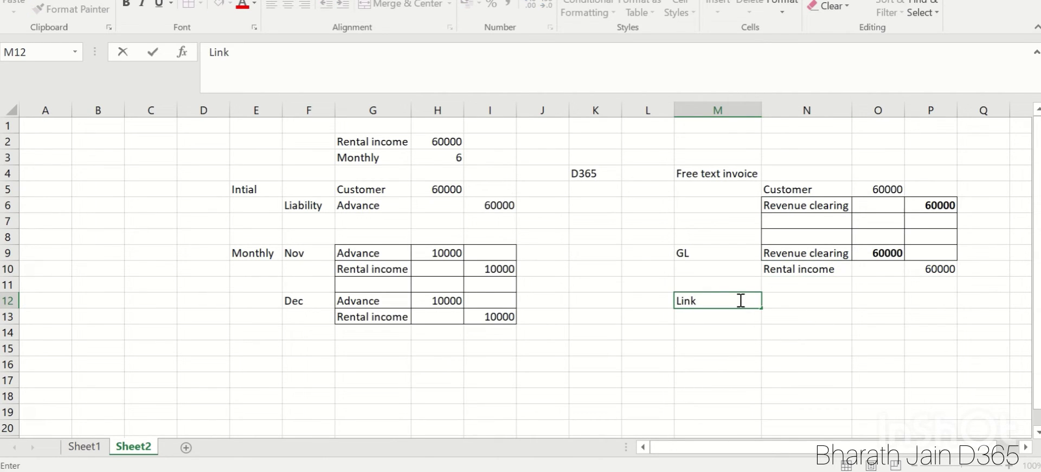
text( accruals)
click(802, 316)
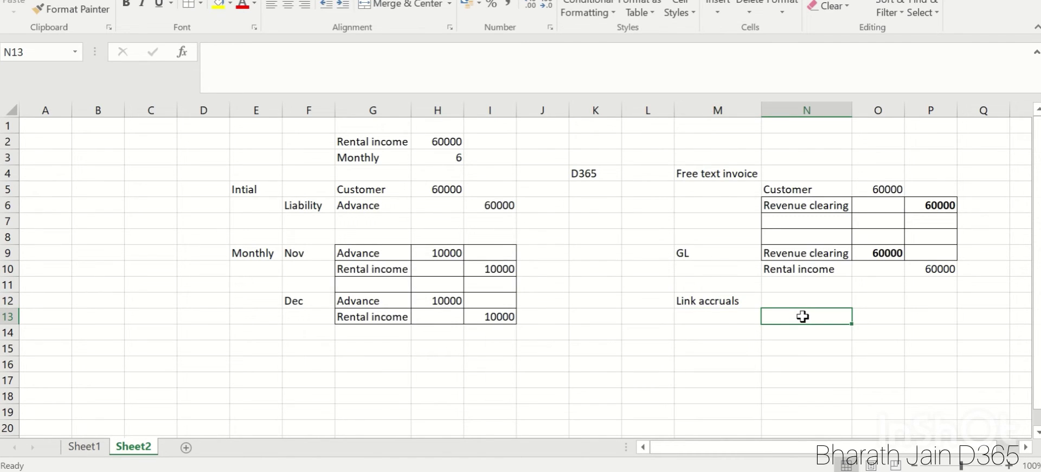
text(Customer)
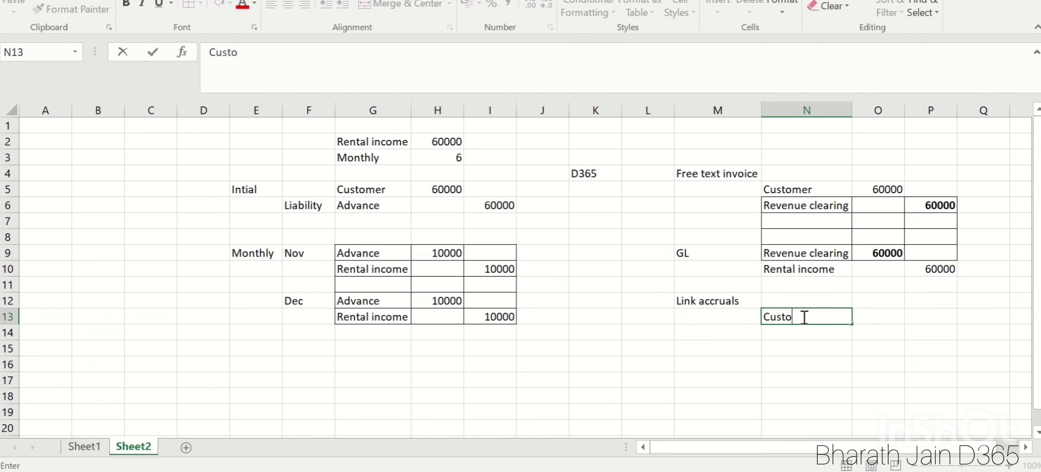
click(865, 315)
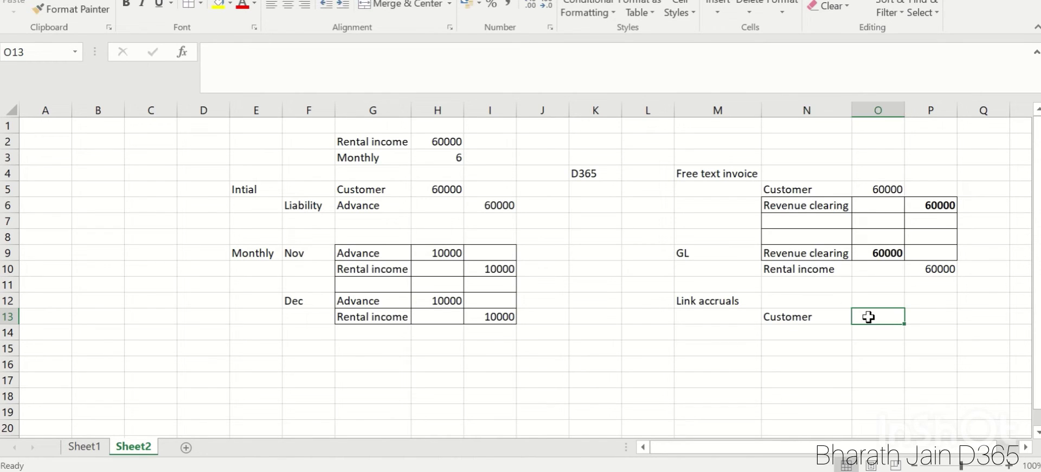
text(60000)
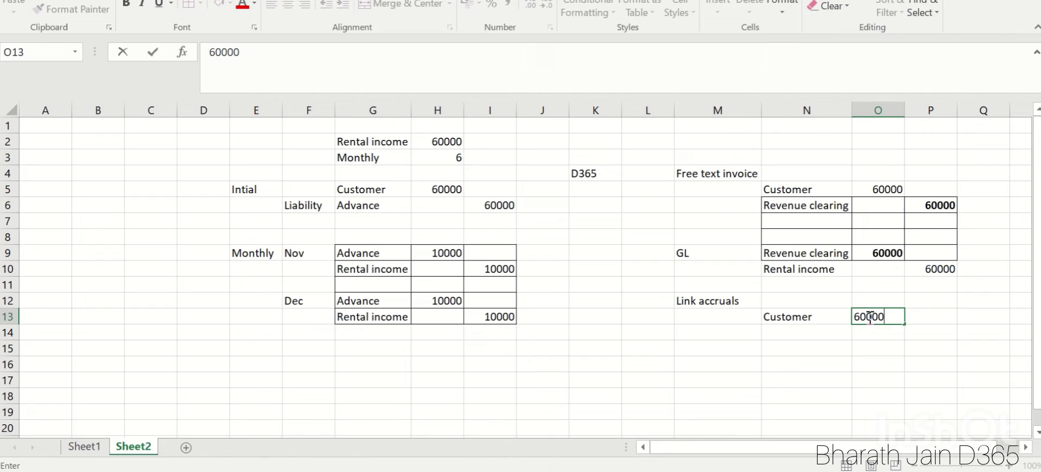
Step: Enter the accrual's credit line: "Advance/Prepaid" in N14 with 60000 in P14
click(823, 333)
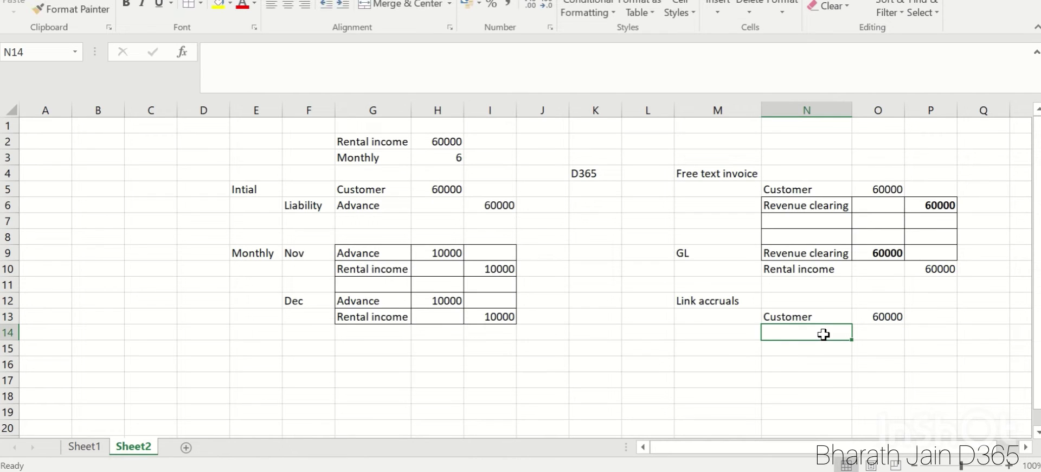
text(Ad)
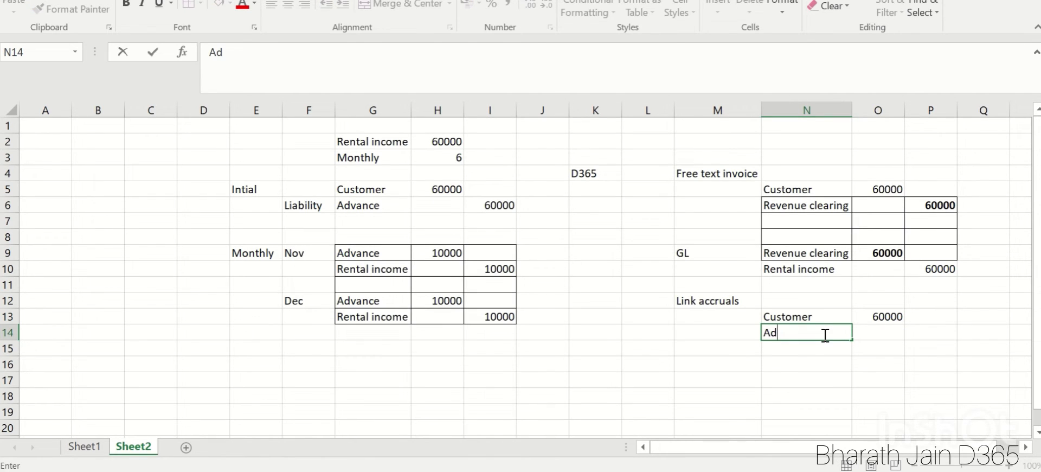
text(vance/P)
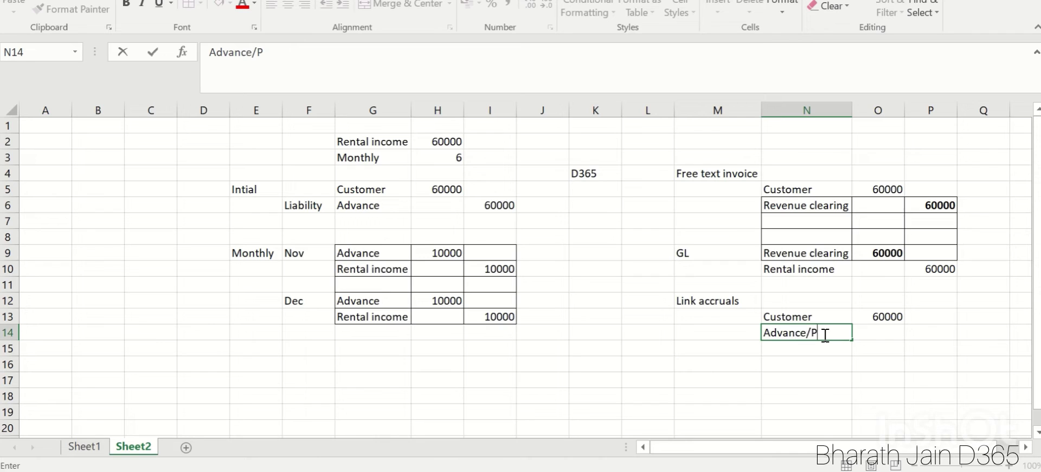
text(repaid)
click(718, 300)
click(807, 335)
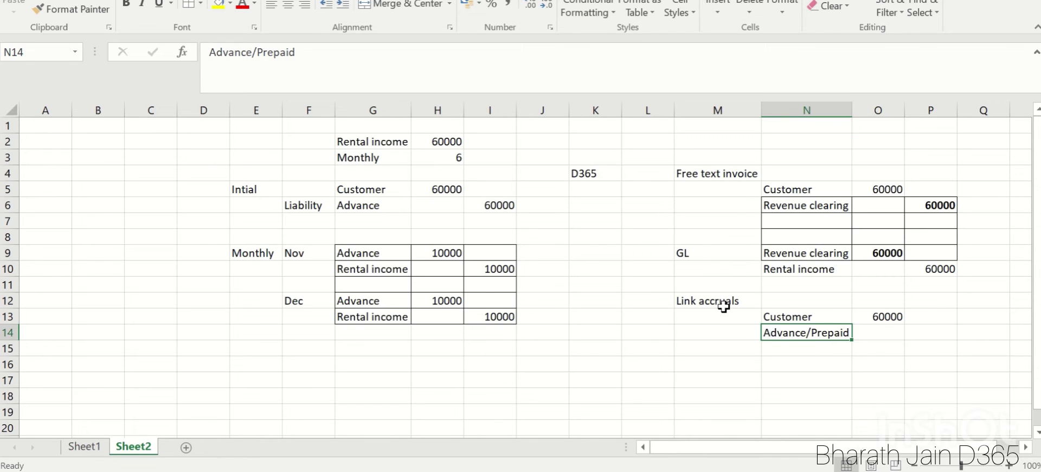
click(938, 335)
text(60000)
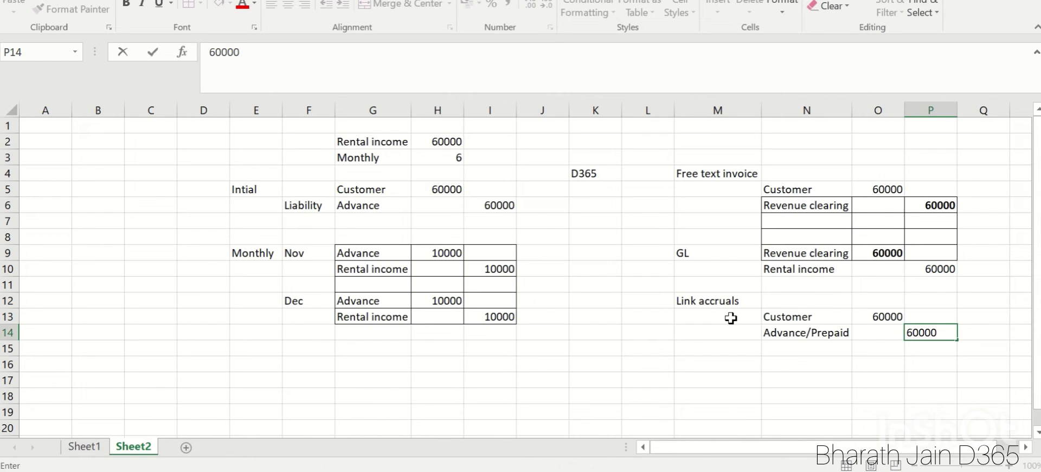
Step: Label the customer and advance entry under Link accruals by entering "Initial" in M14
click(720, 332)
text(Init)
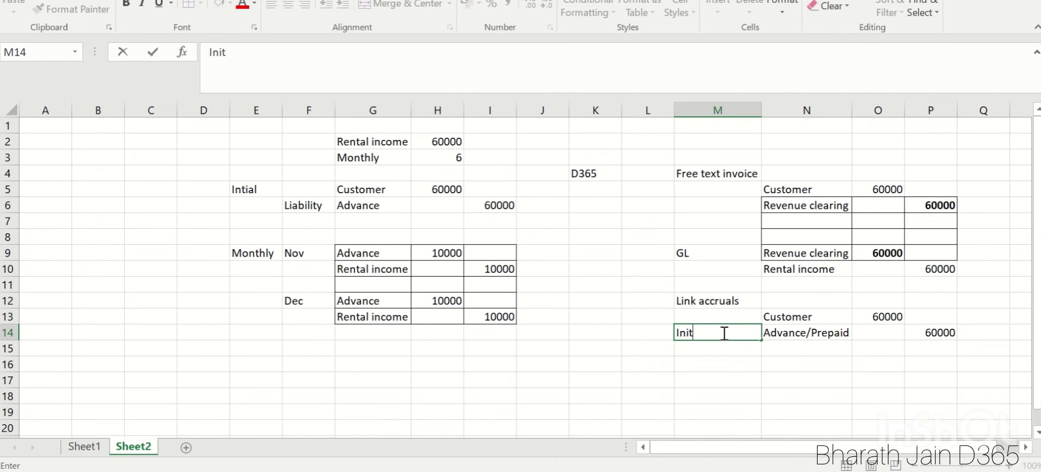
text(ial)
click(350, 399)
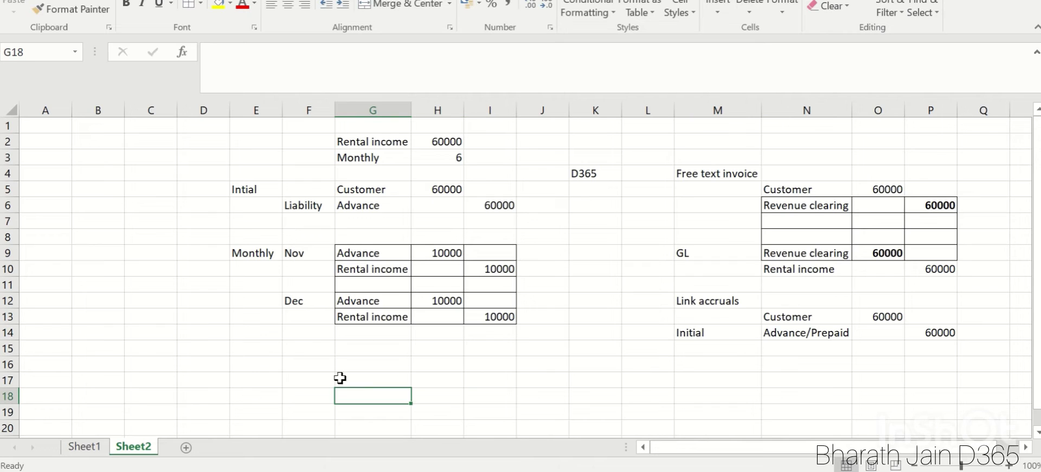
drag(343, 188, 489, 208)
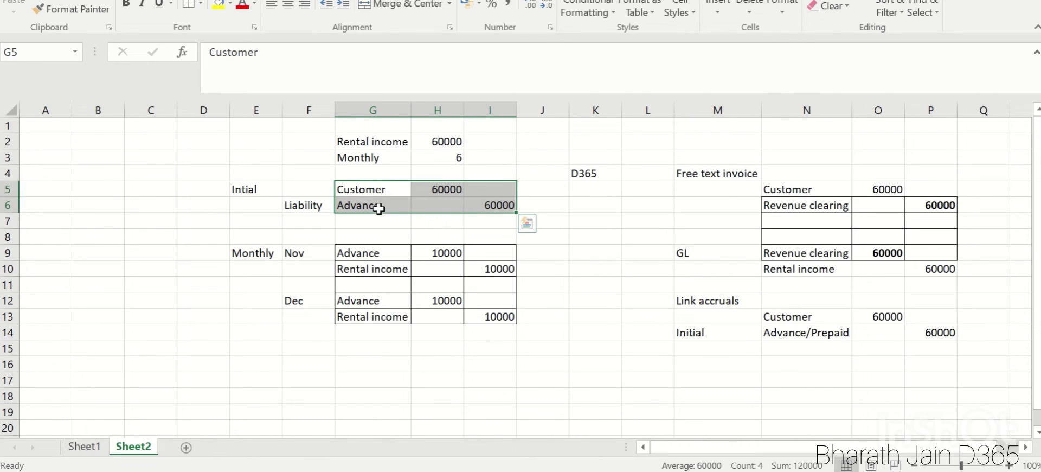
drag(827, 320, 887, 343)
Step: Enter the monthly debit line in row 17: "Monthly" in M17, "Advance/Prepaid" copied from N14 into N17, and 10000 in O17
click(738, 381)
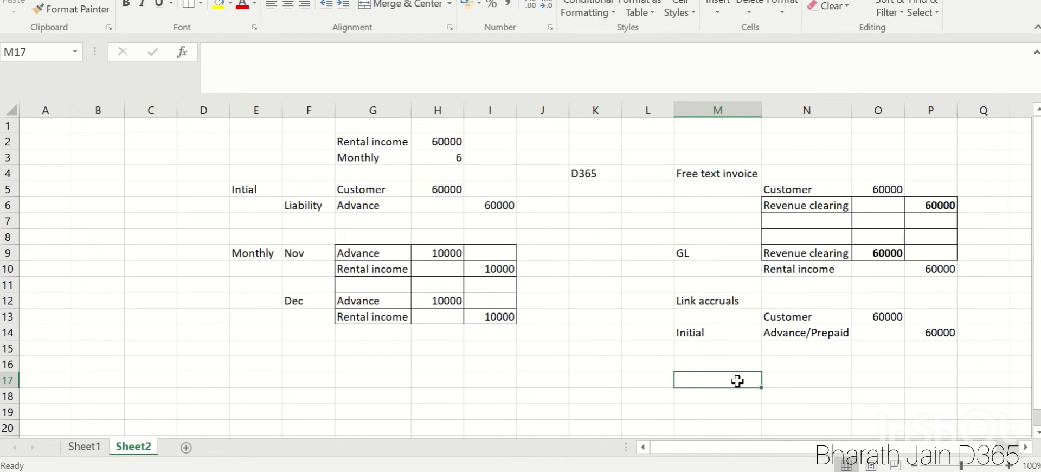
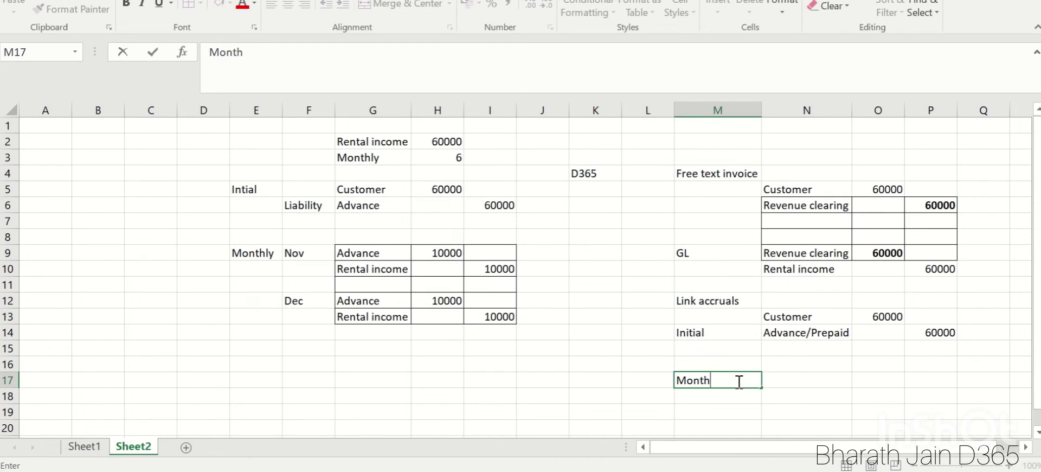
click(793, 333)
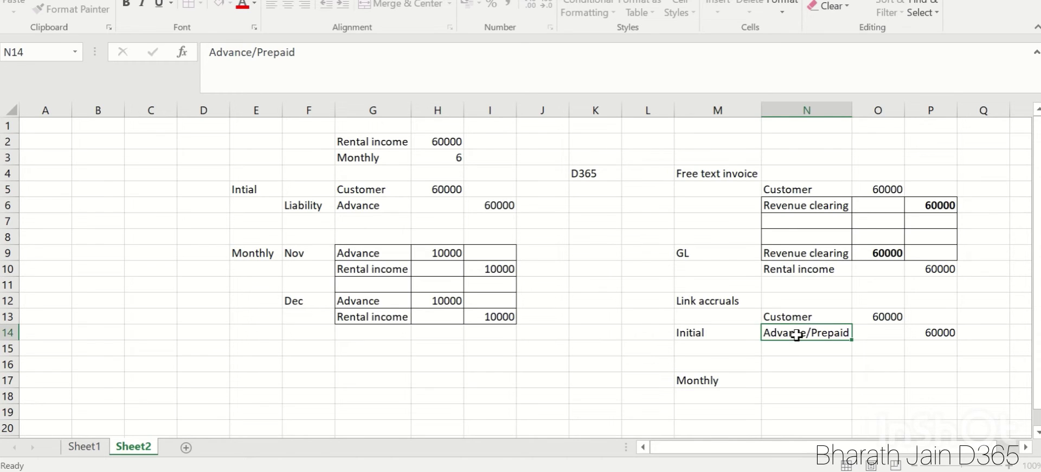
key(ctrl+c)
click(814, 379)
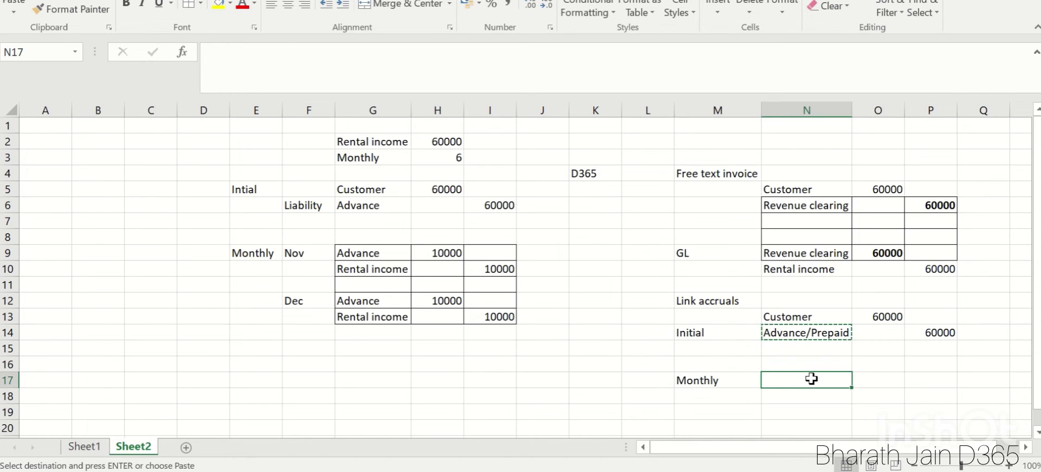
key(ctrl+v)
click(894, 375)
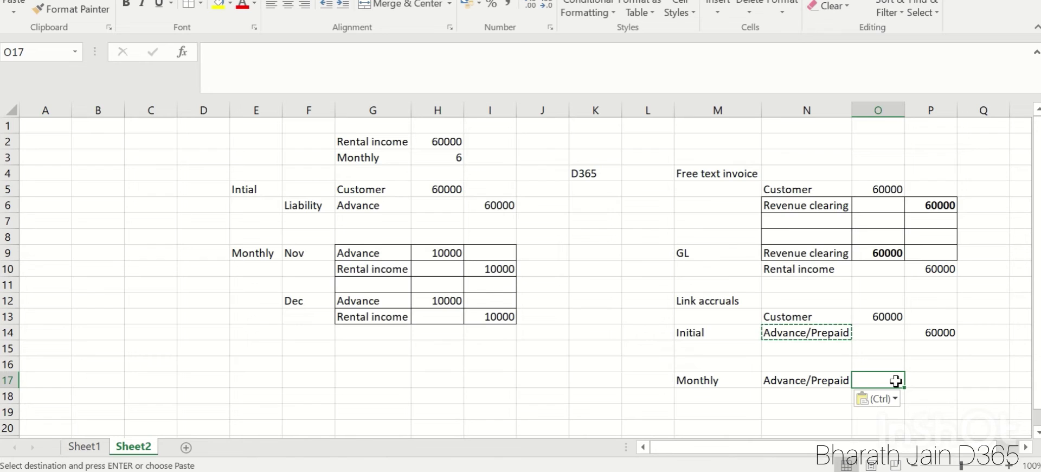
text(10000)
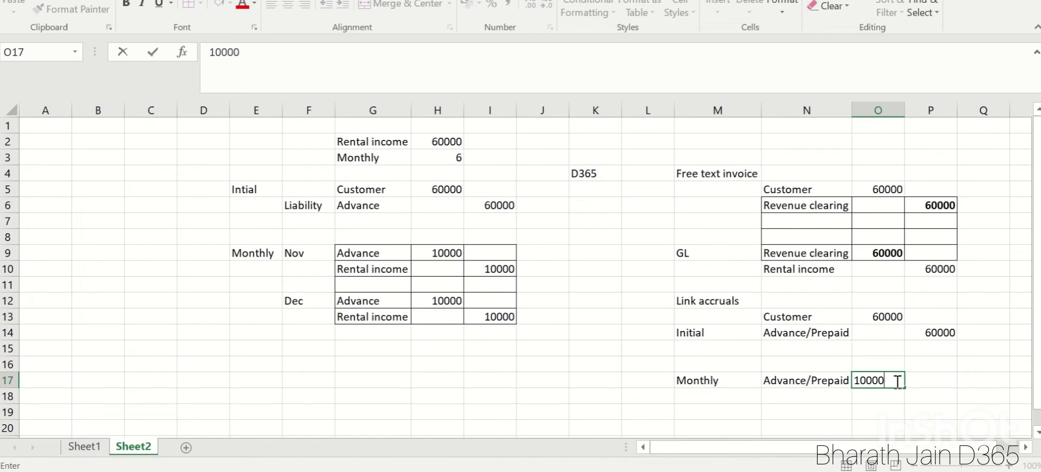
Step: Enter the monthly credit line under Link accruals: "Rental income" in N18 with 10000 in P18
click(823, 392)
text(Re)
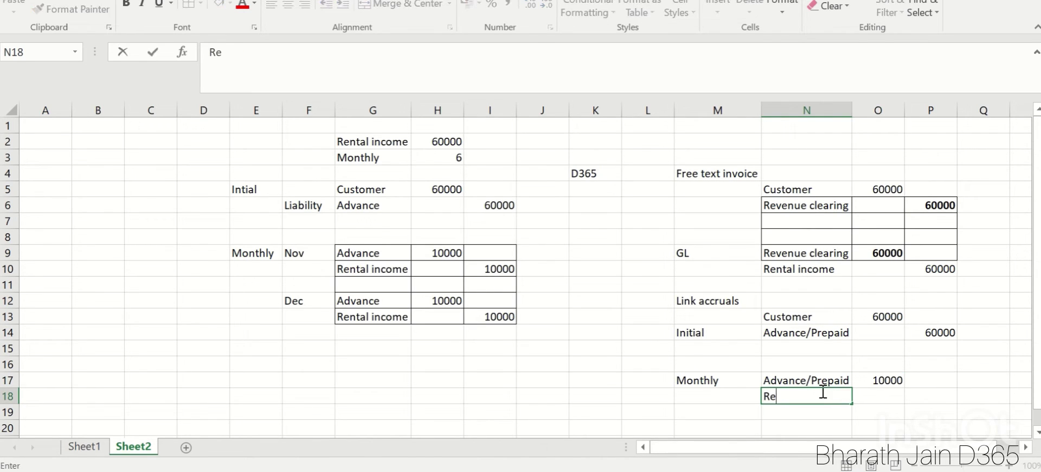
text(ntal income)
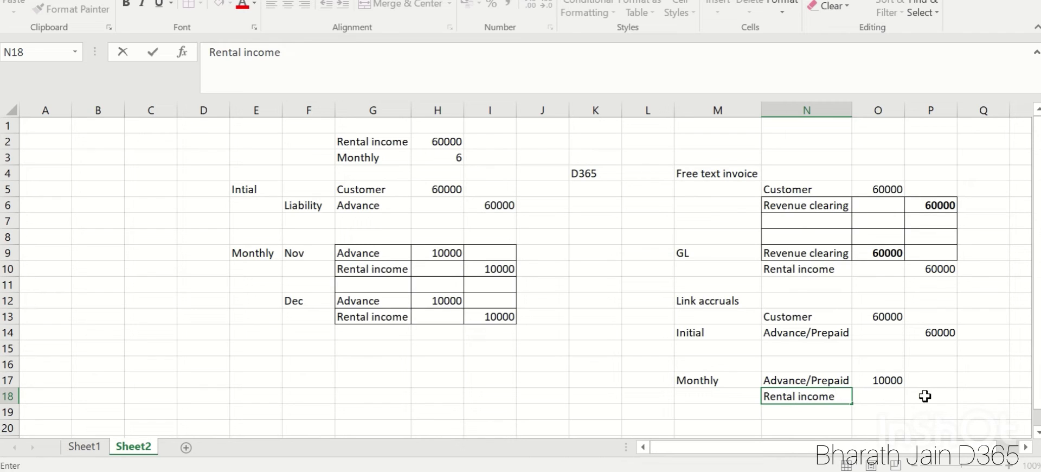
click(926, 396)
text(100)
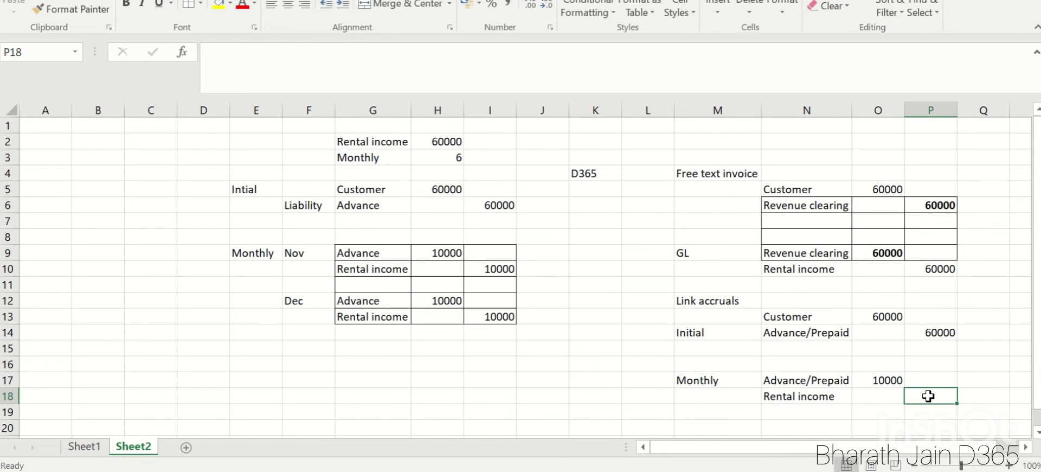
text(00)
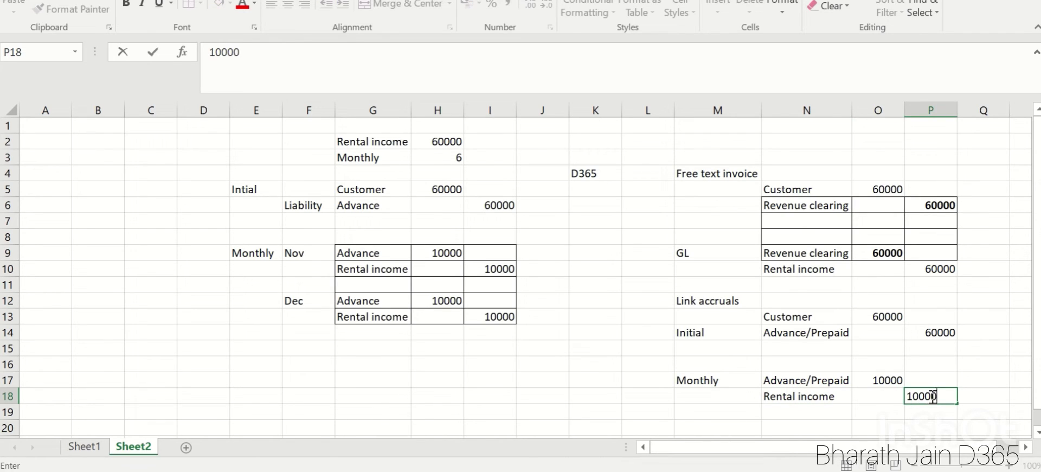
click(461, 364)
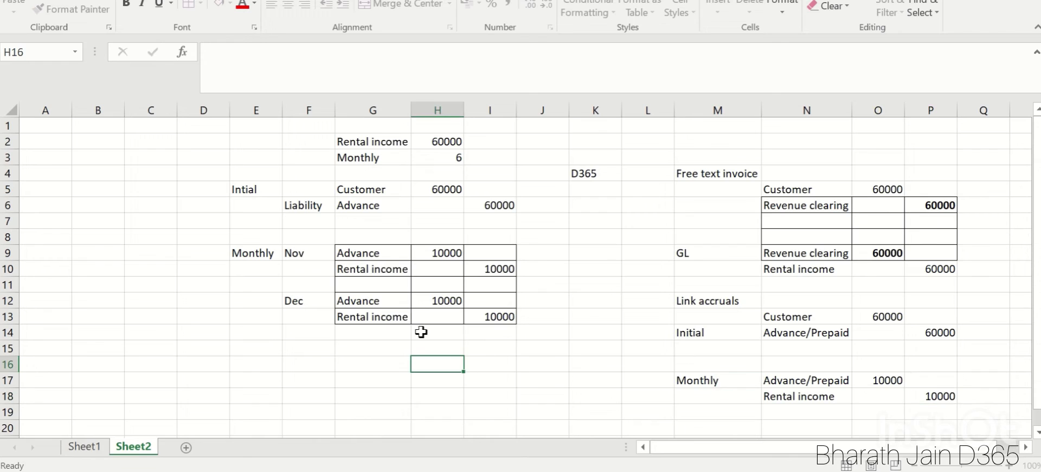
click(381, 298)
click(384, 321)
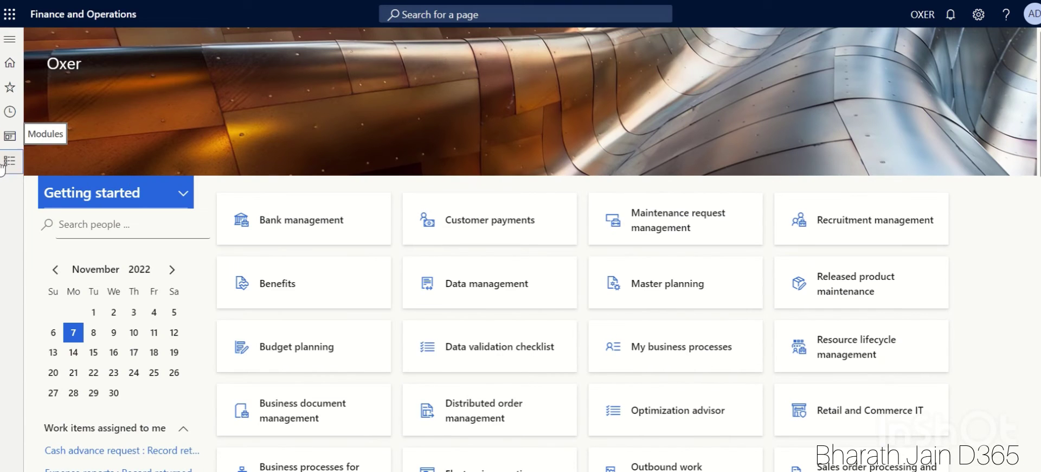
Step: Switch to Finance and Operations and create a new Accounts receivable free text invoice for the customer Reltz
click(13, 165)
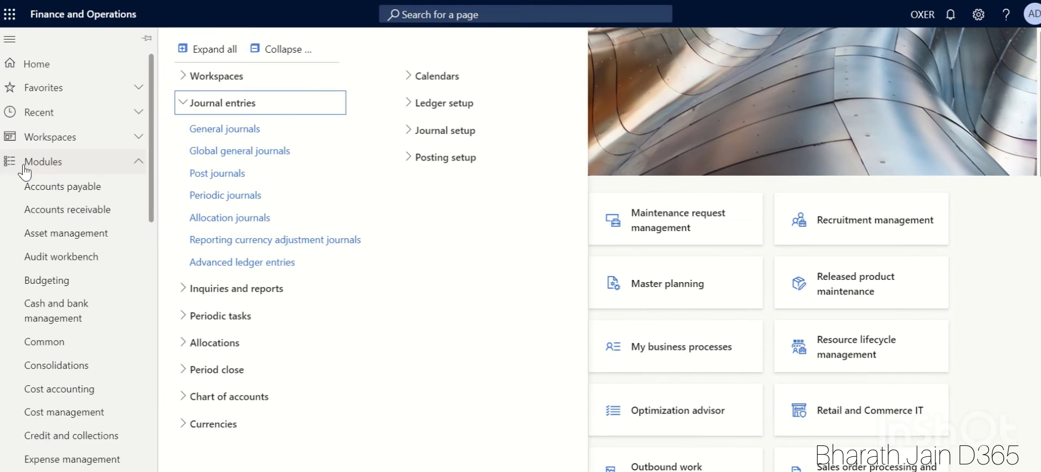
click(87, 211)
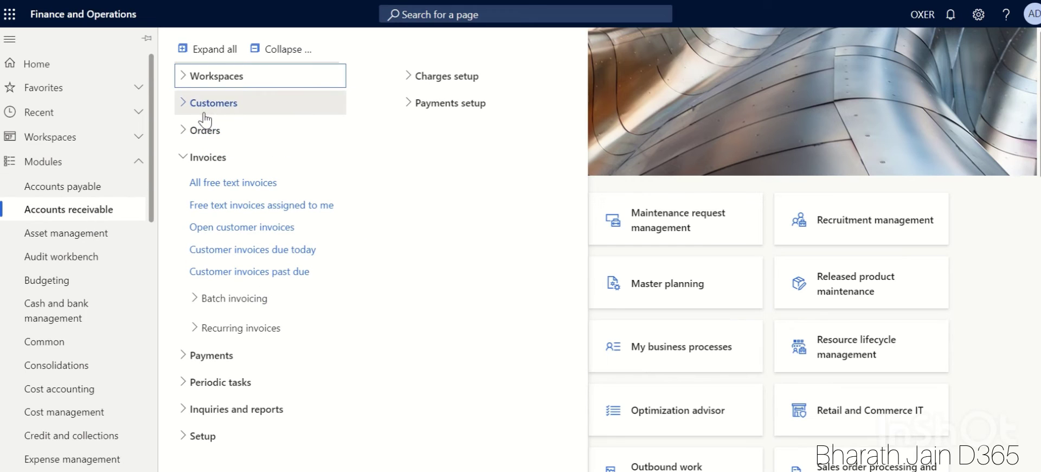
click(283, 49)
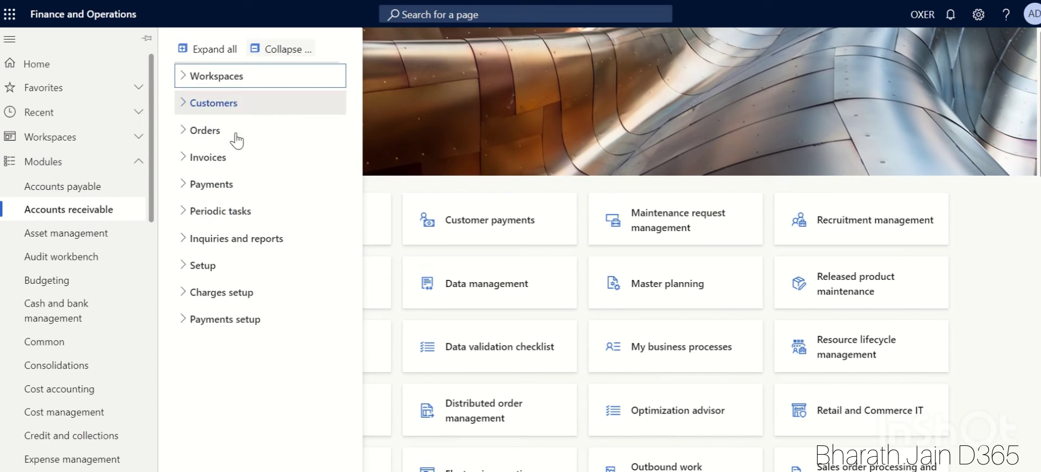
click(206, 159)
click(208, 182)
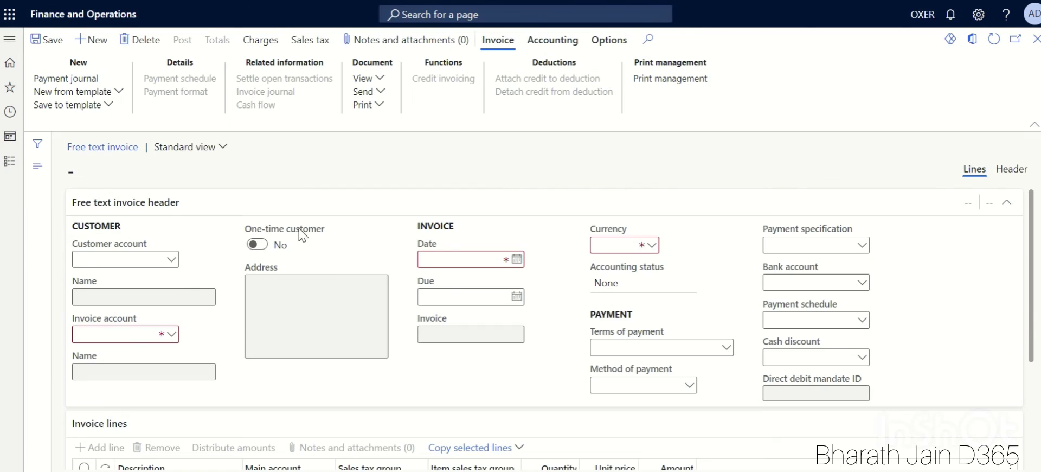
click(126, 261)
click(160, 304)
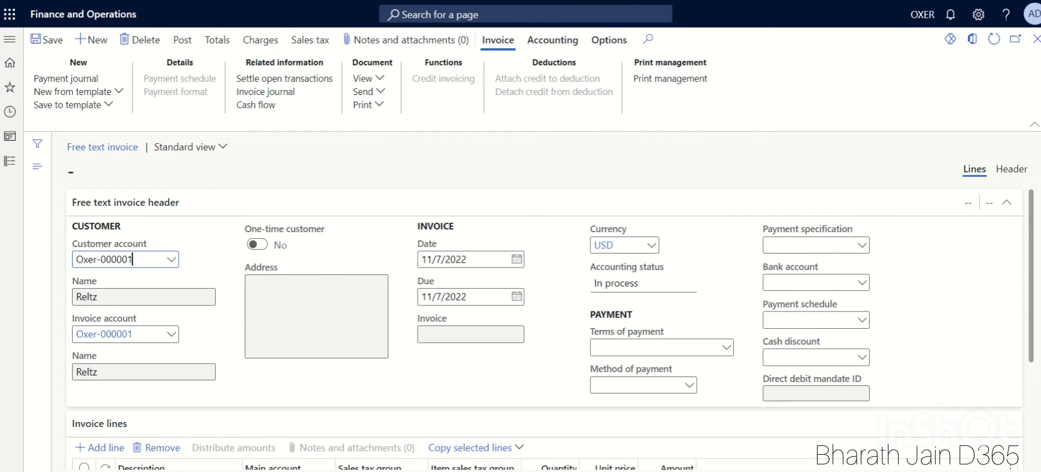
Step: Check the clearing account in the Excel example and set the invoice line's main account to Revenue clearing
scroll(353, 347, down, 3)
click(353, 350)
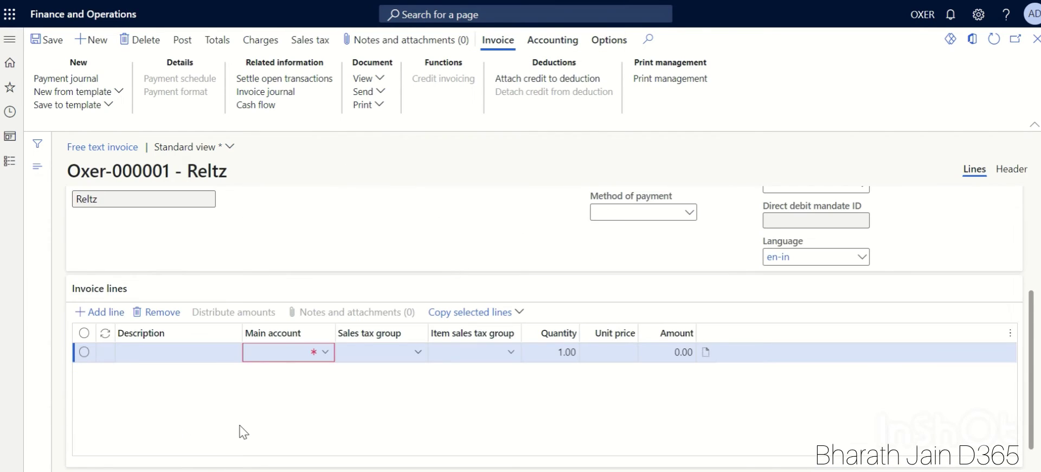
click(268, 353)
key(alt+Tab)
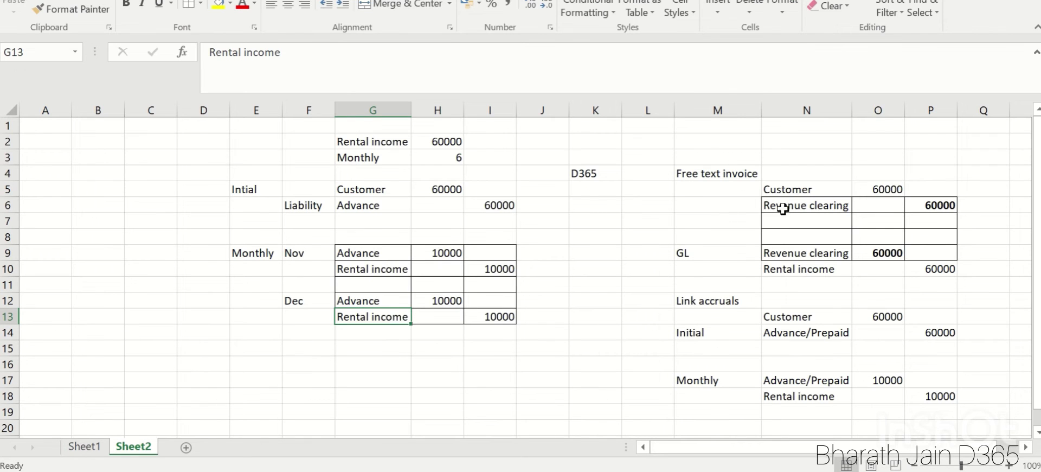
click(782, 206)
key(alt+Tab)
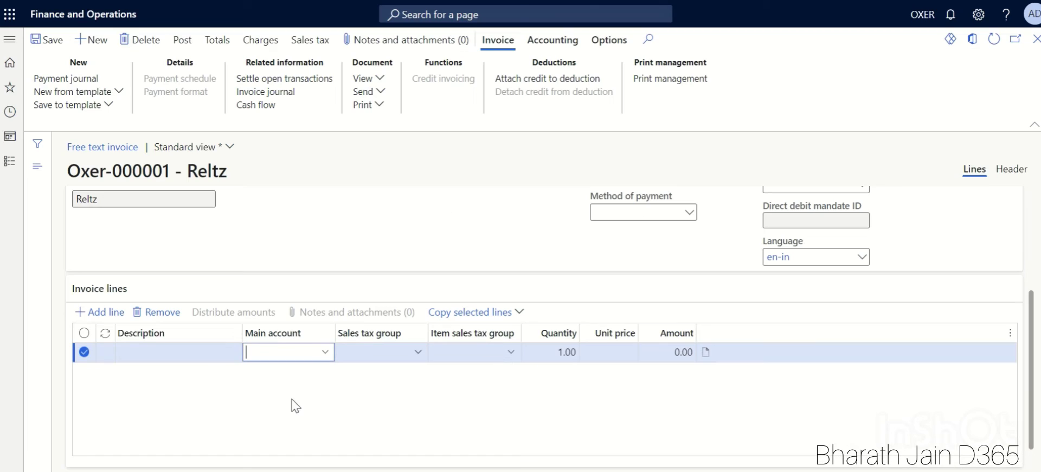
click(323, 354)
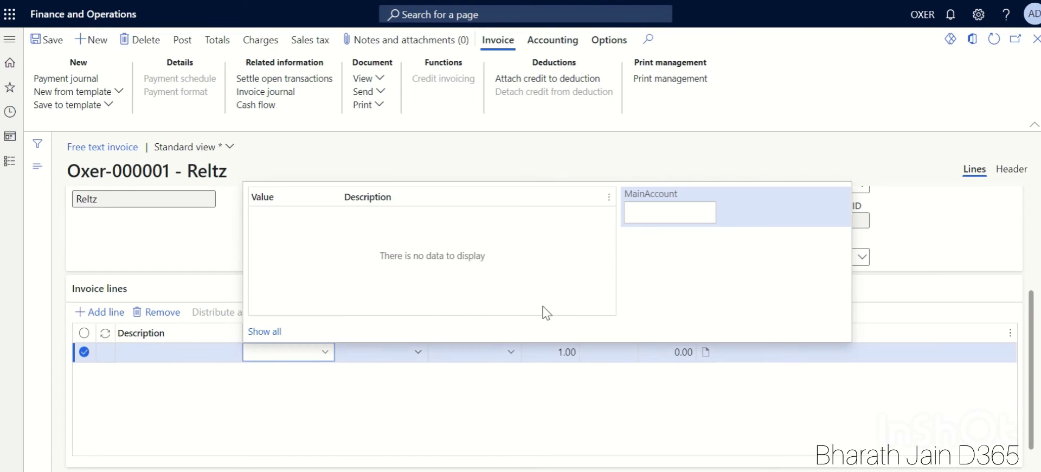
text(rev)
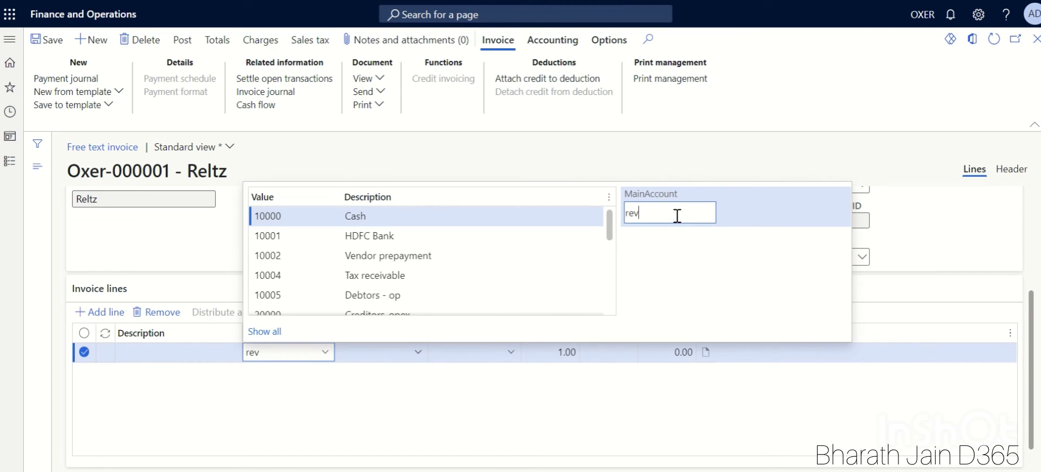
click(452, 222)
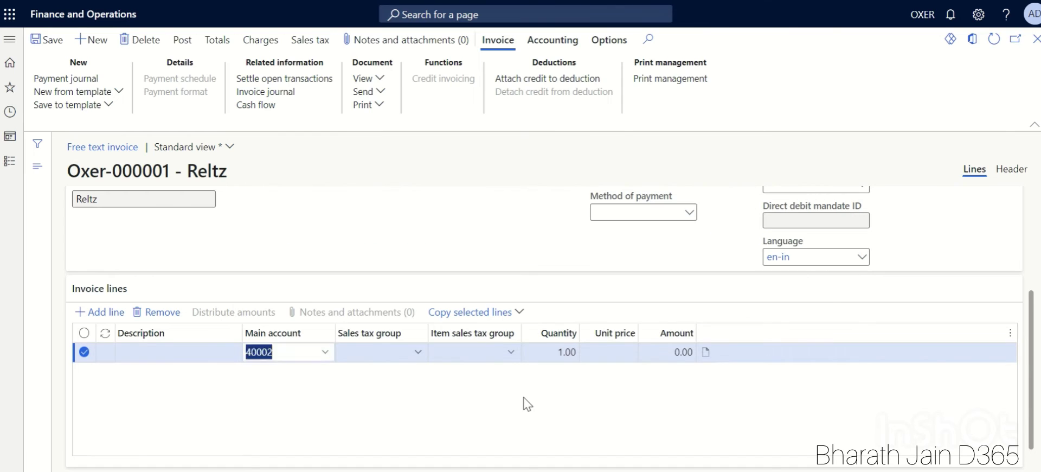
Step: Clear the line's quantity, enter an amount of 60000, and save and post the free text invoice
click(548, 355)
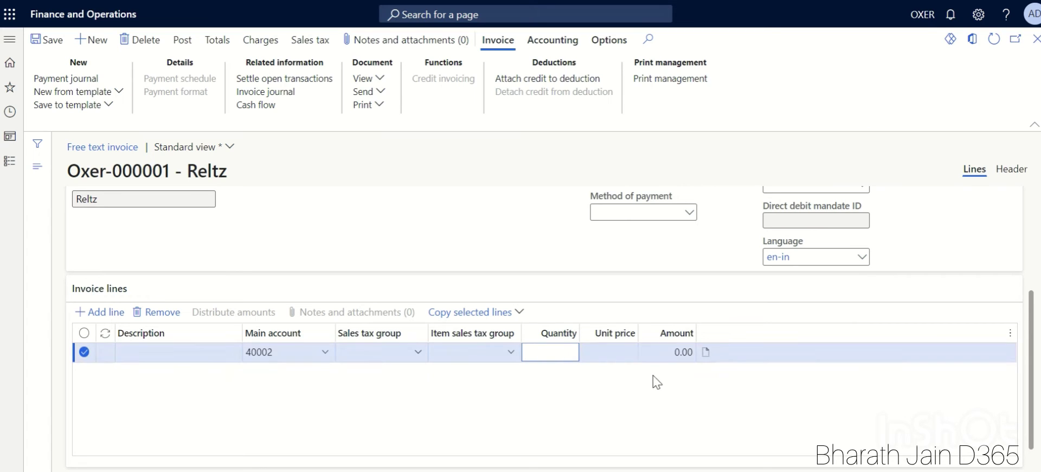
click(655, 355)
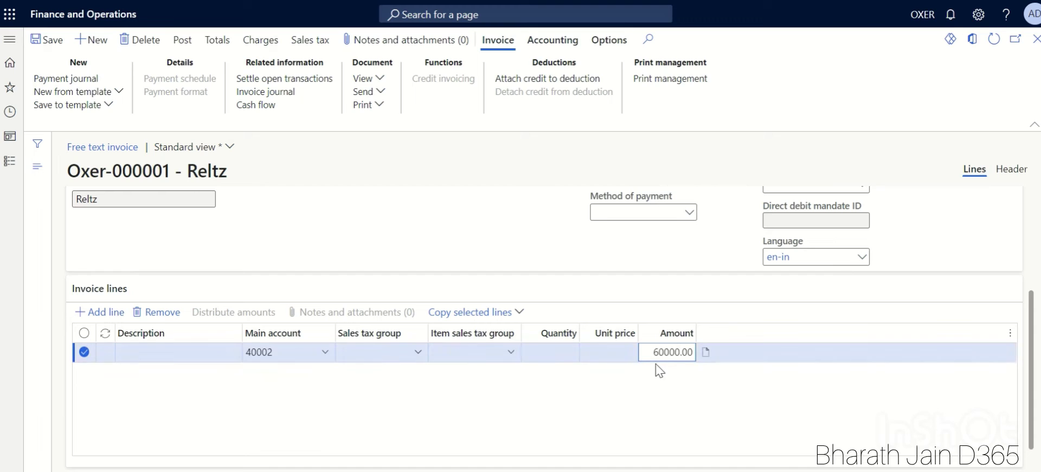
click(50, 41)
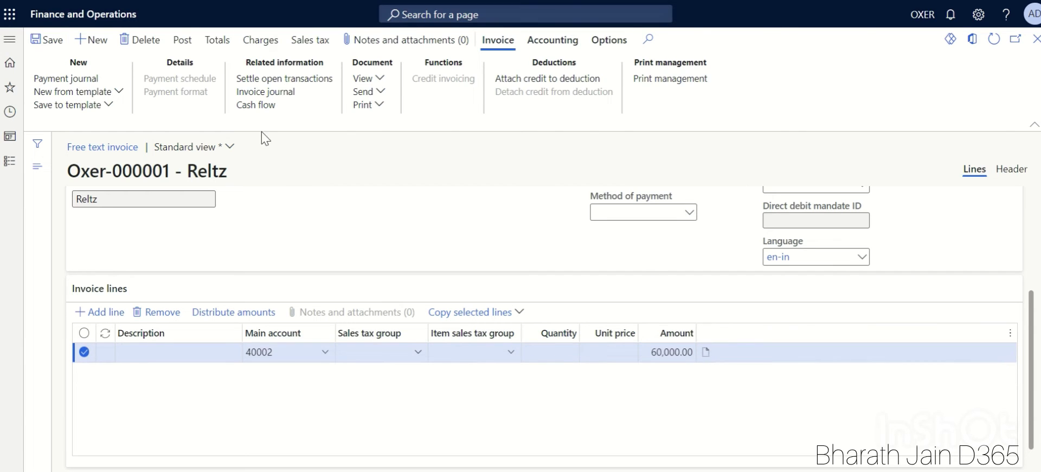
click(181, 41)
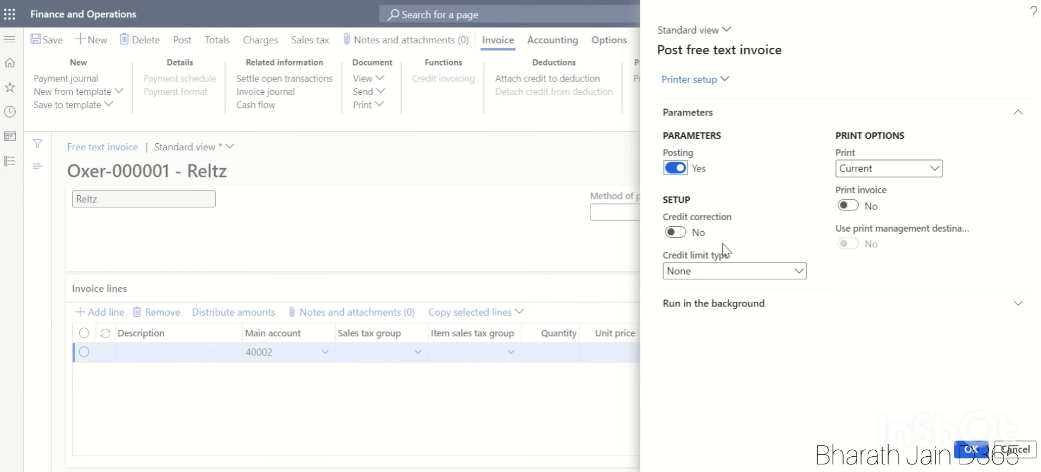
click(968, 449)
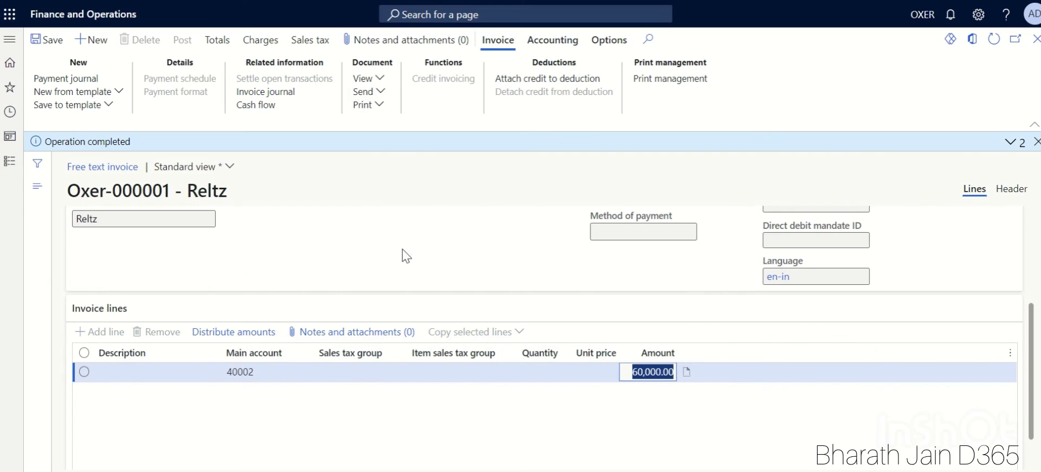
Step: Open the posted invoice's voucher transactions and examine the ledger accounts, amounts and posting types
click(286, 92)
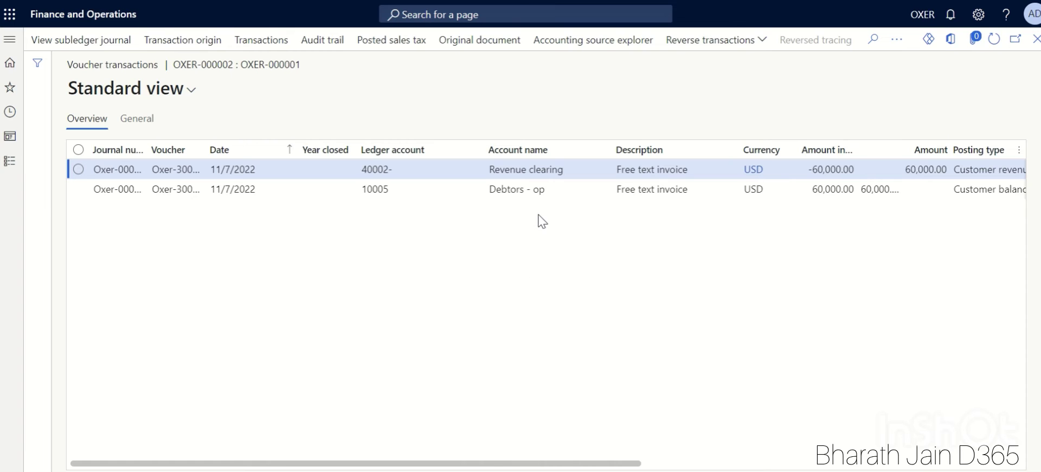
drag(616, 464, 665, 465)
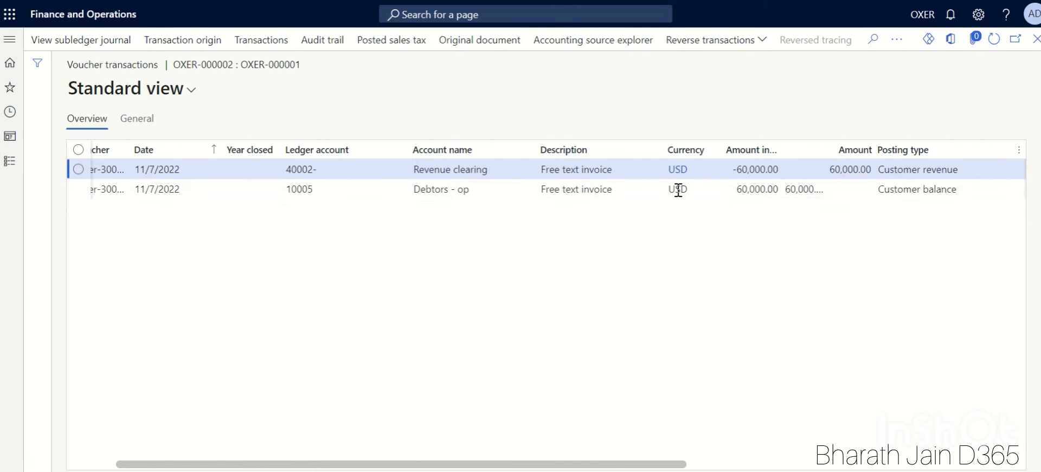
click(745, 171)
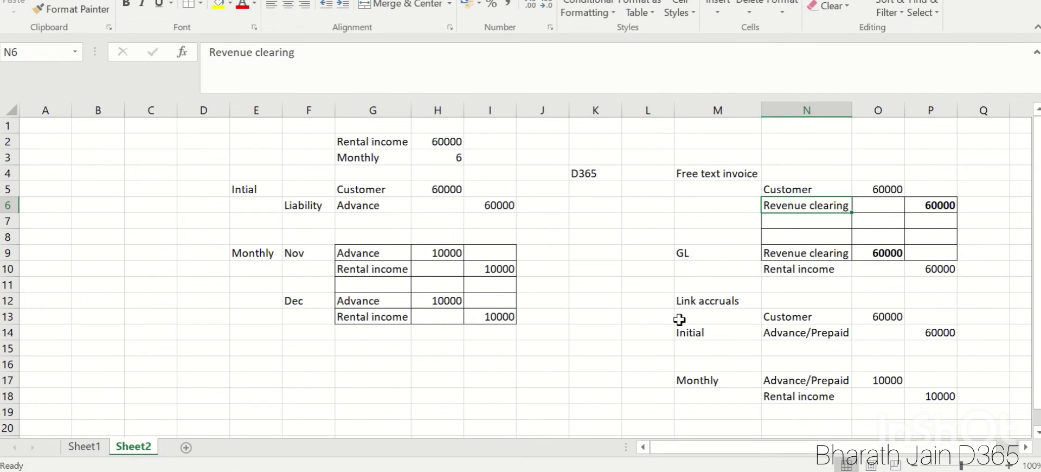
Step: Check the GL entry in the Excel example, and open General journals under General ledger in Finance and Operations
click(696, 253)
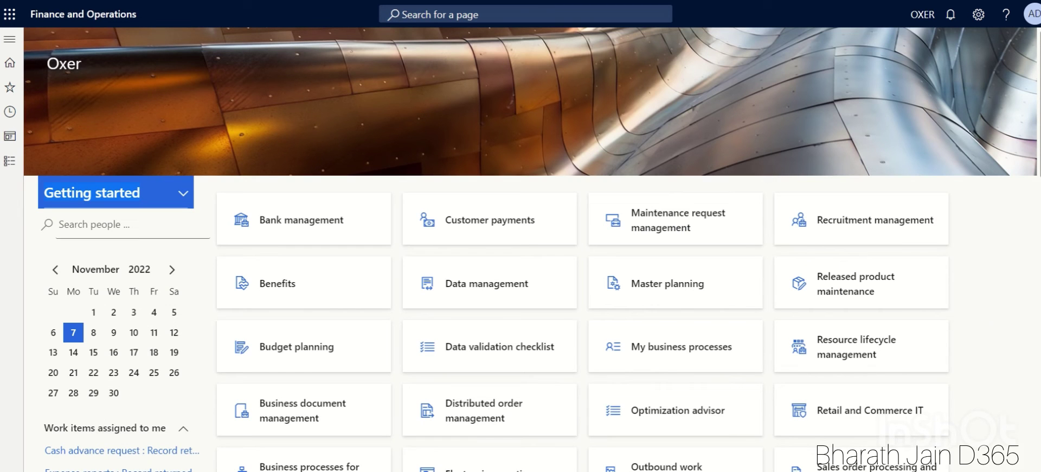
click(10, 161)
scroll(76, 236, down, 5)
scroll(73, 233, down, 3)
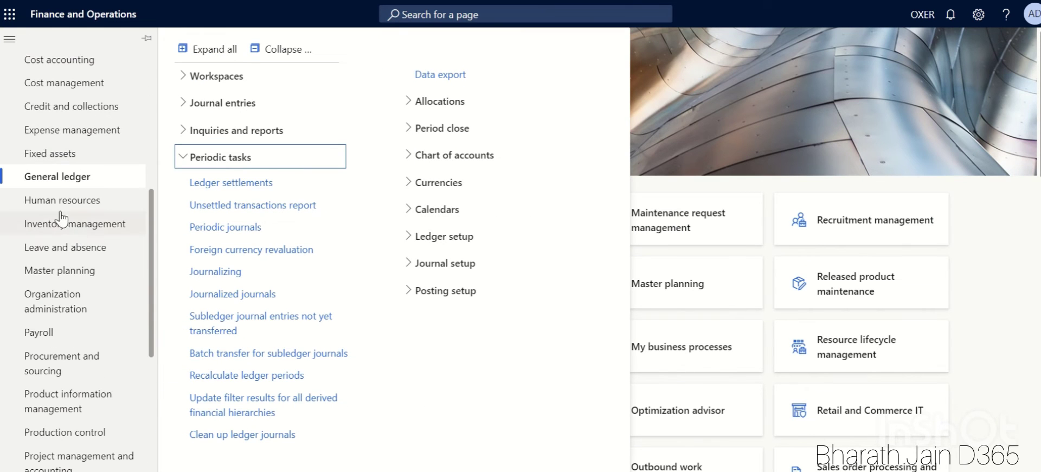
click(290, 49)
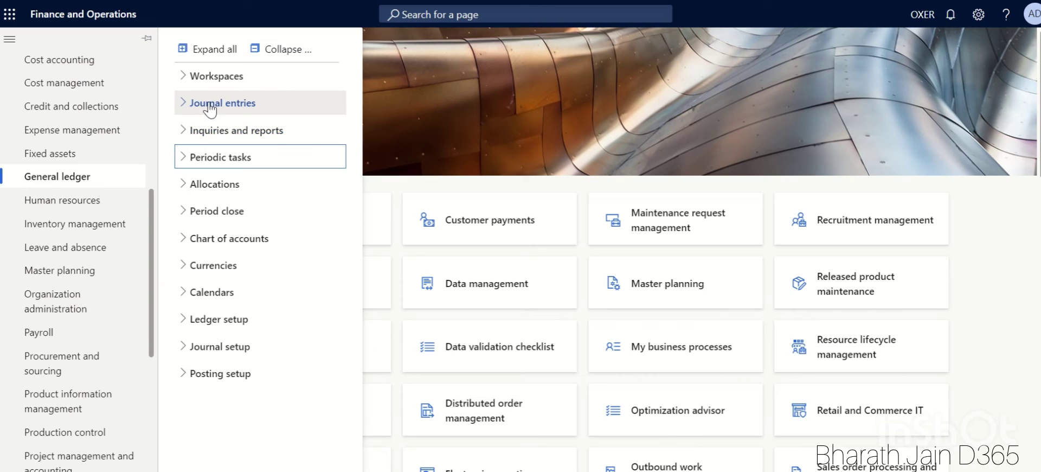
click(206, 104)
click(223, 129)
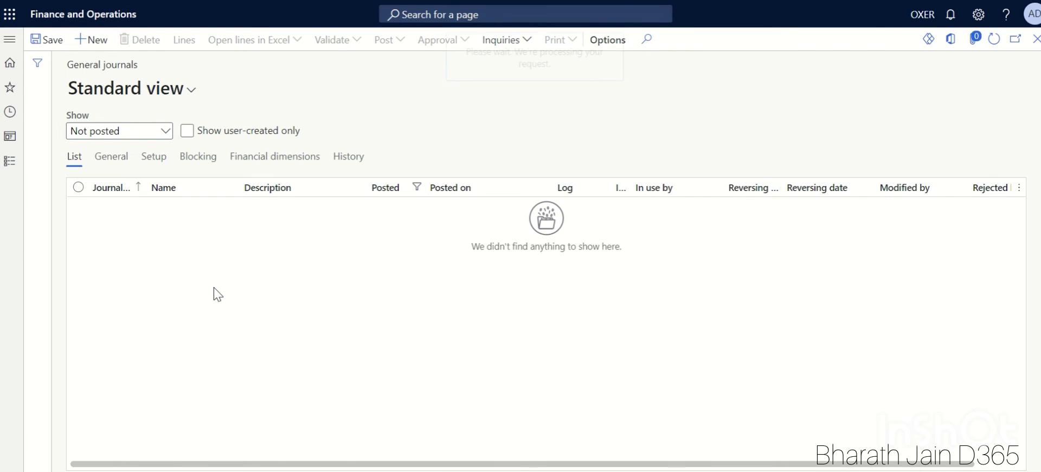
Step: Create a general journal with the journal name GL and open its lines
click(215, 207)
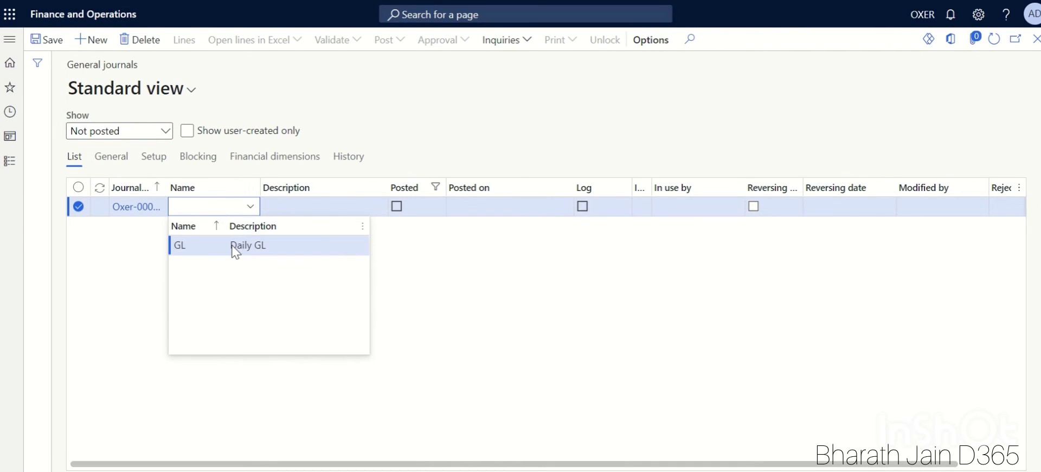
click(232, 246)
click(133, 212)
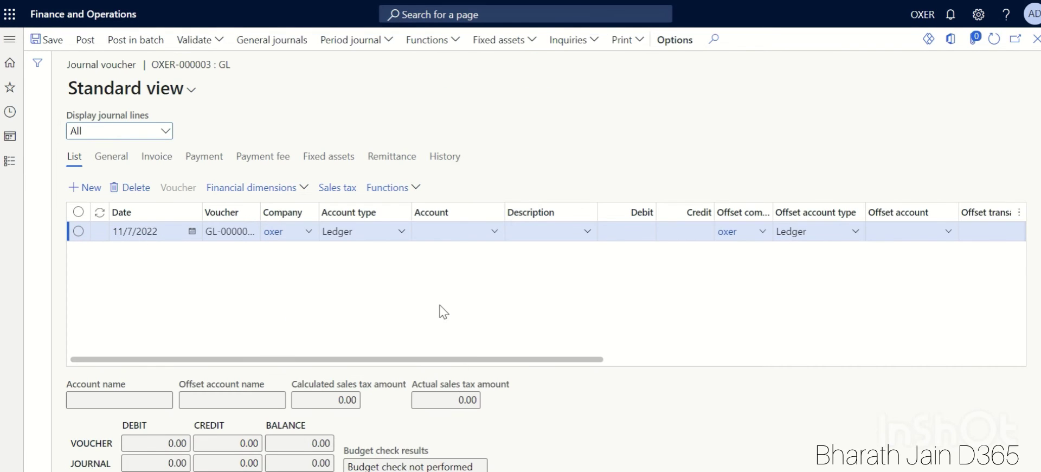
Step: Search the main accounts for "rev" and set the first journal line's ledger account to Revenue clearing
click(495, 232)
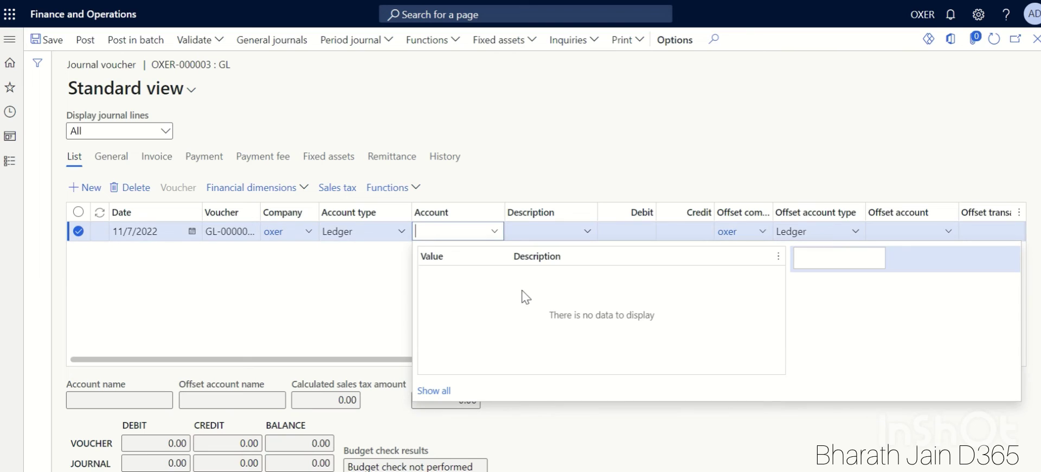
text(ren)
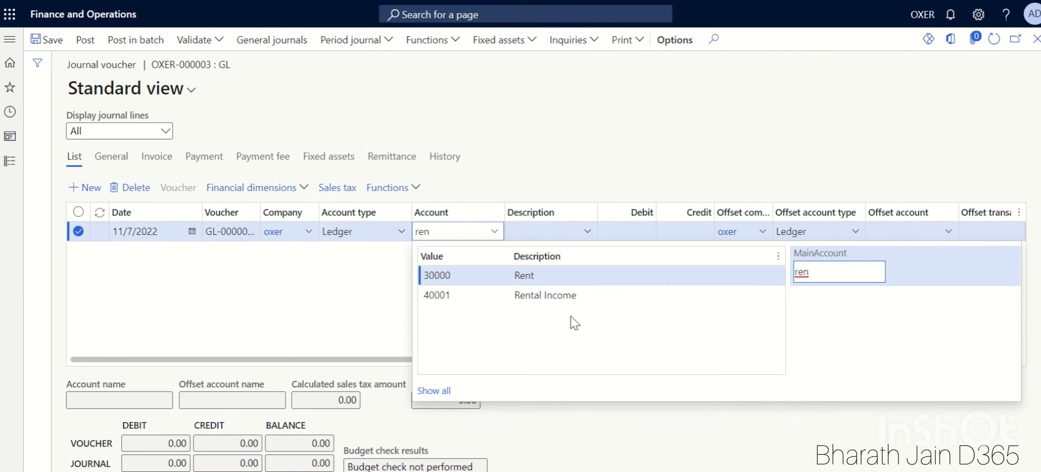
key(BackSpace)
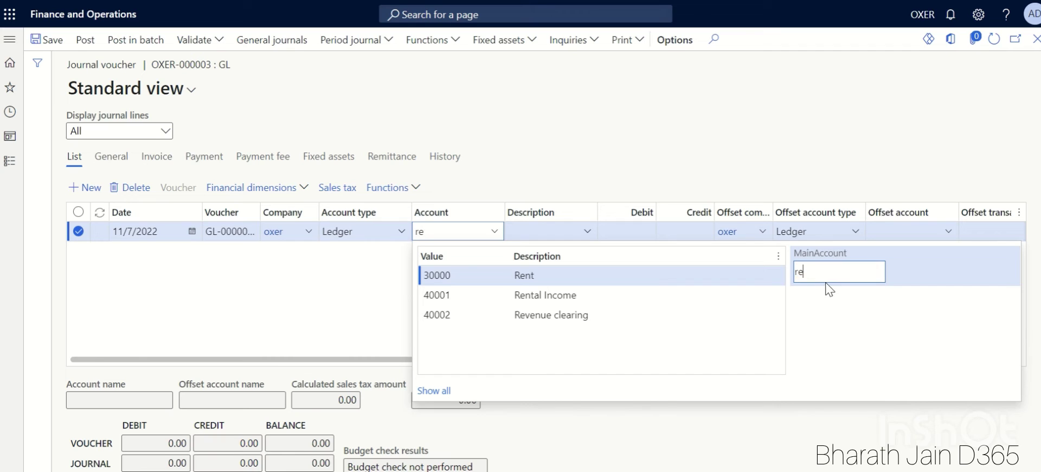
text(v)
click(584, 275)
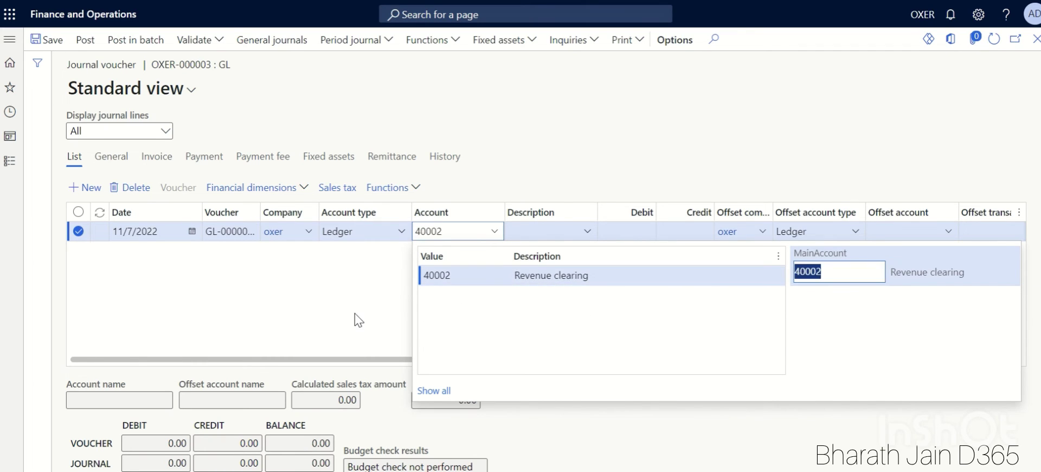
Step: Enter a debit of 60,000 on the journal line and set its offset account to 40001 Rental Income
click(620, 232)
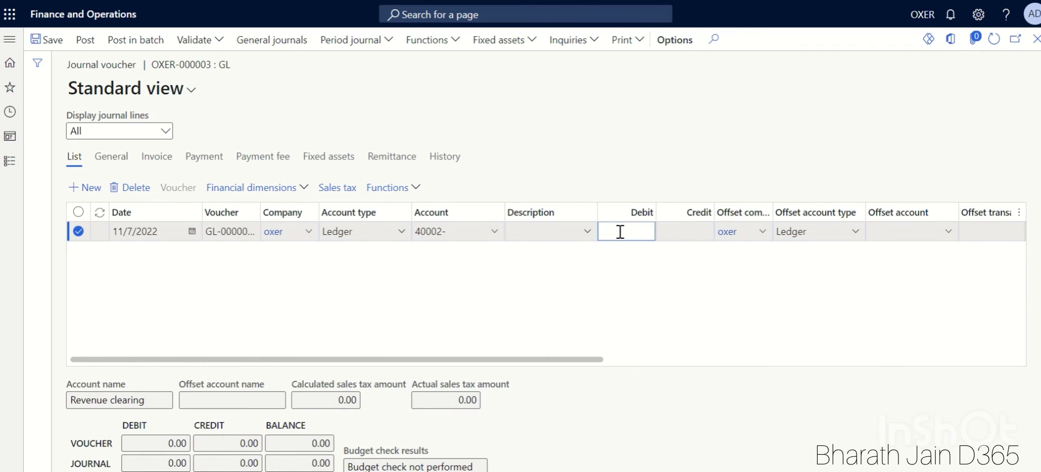
click(507, 295)
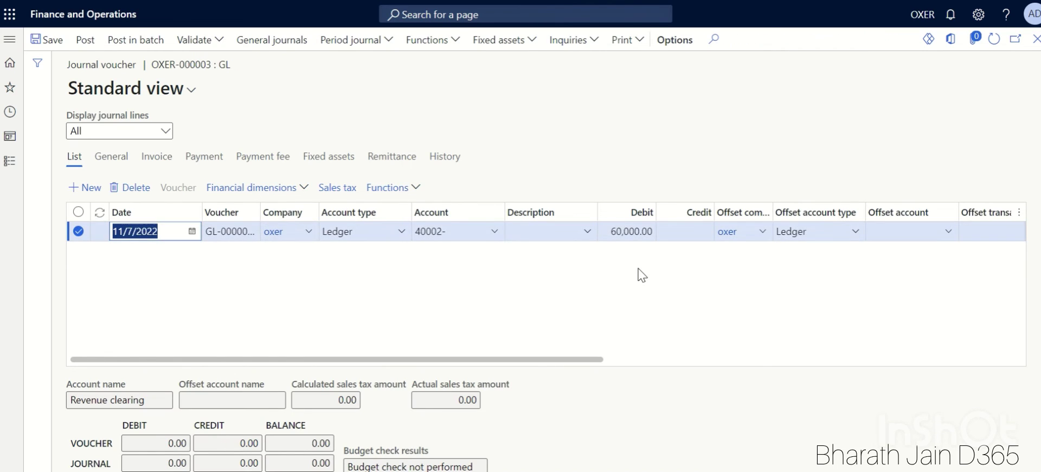
click(619, 233)
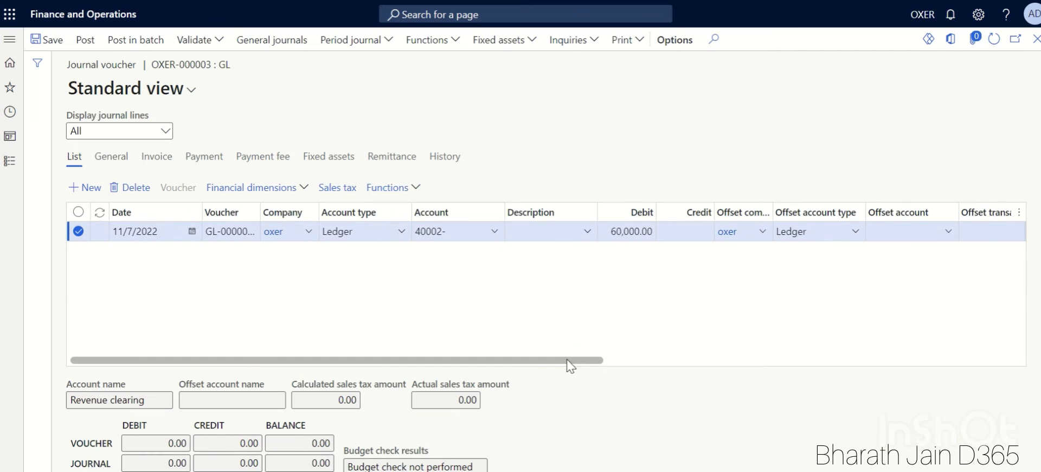
drag(567, 360, 685, 376)
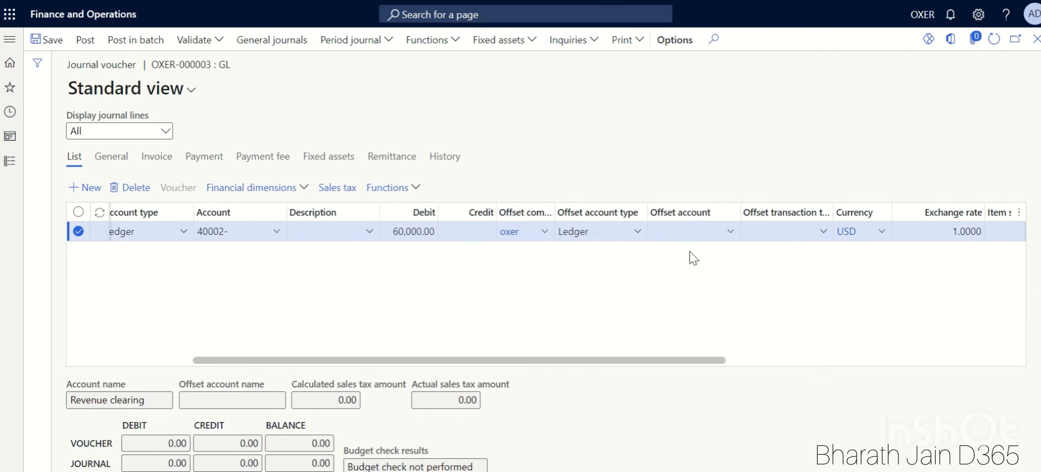
click(730, 232)
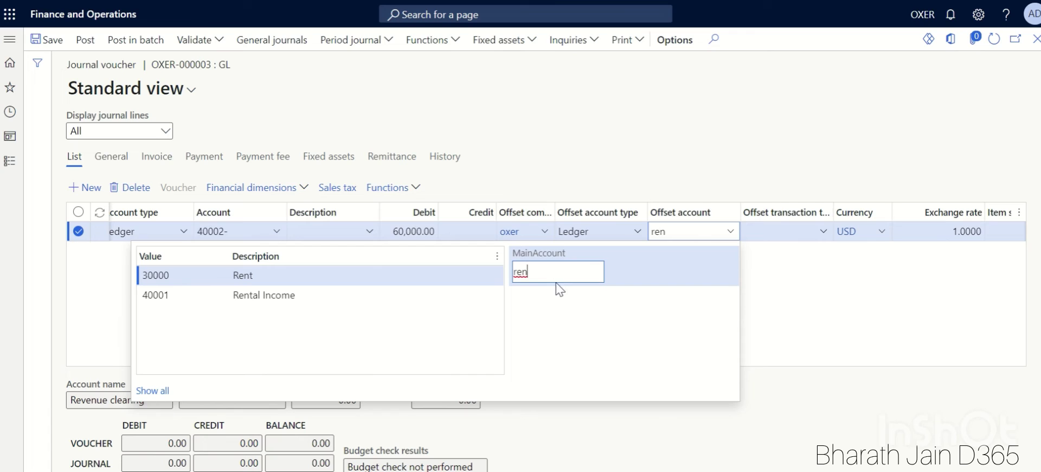
click(394, 301)
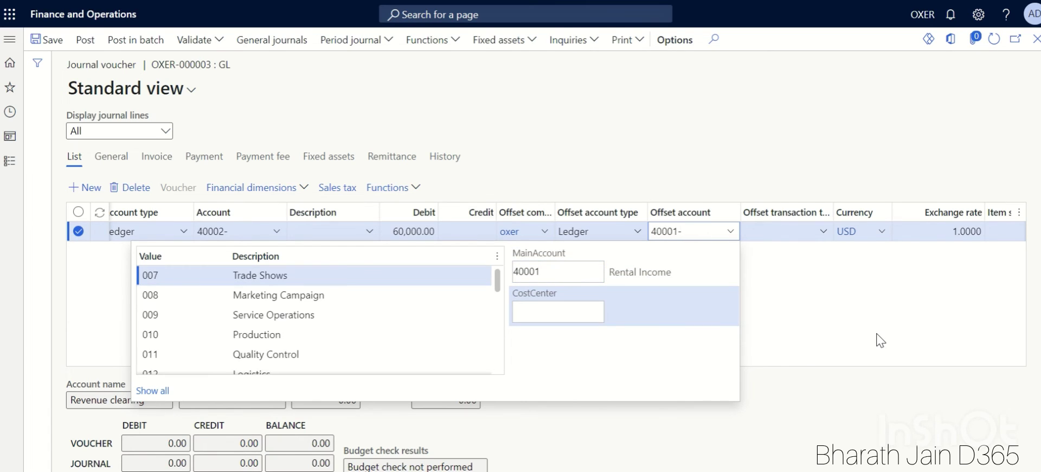
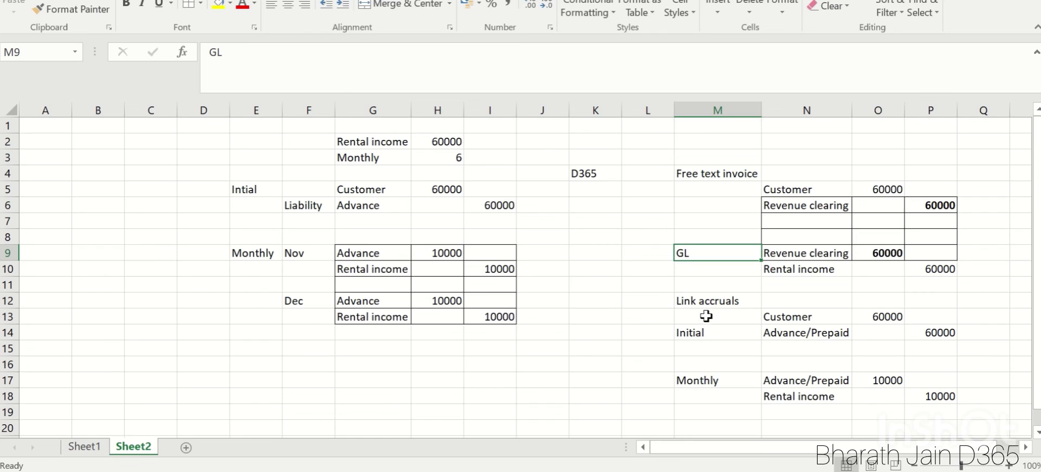
key(alt+Tab)
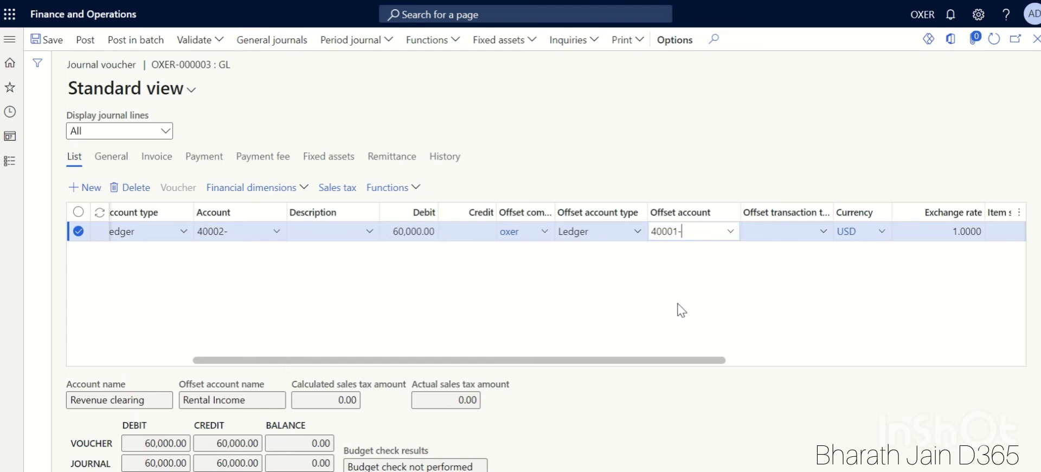
Step: Set up ledger accruals for the line with the PreRent accrual identification, using the offset account as the accrual account
click(409, 191)
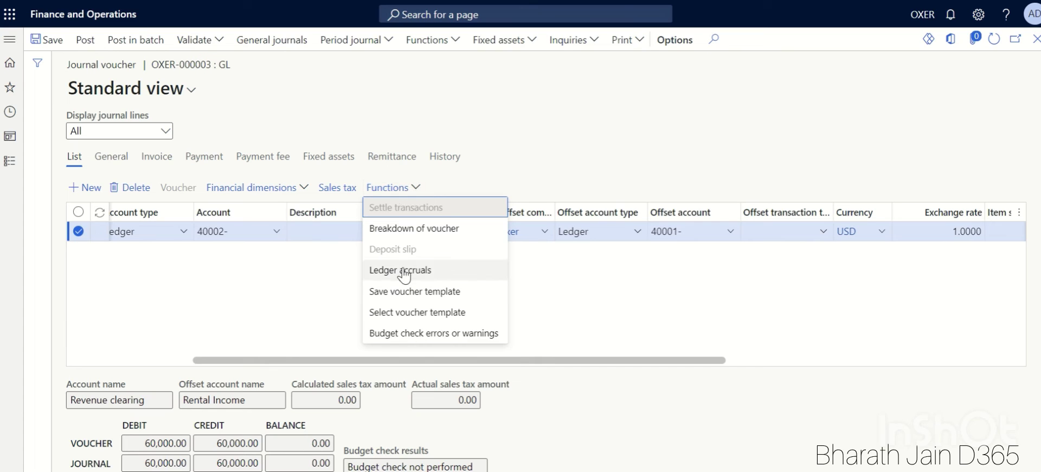
click(401, 271)
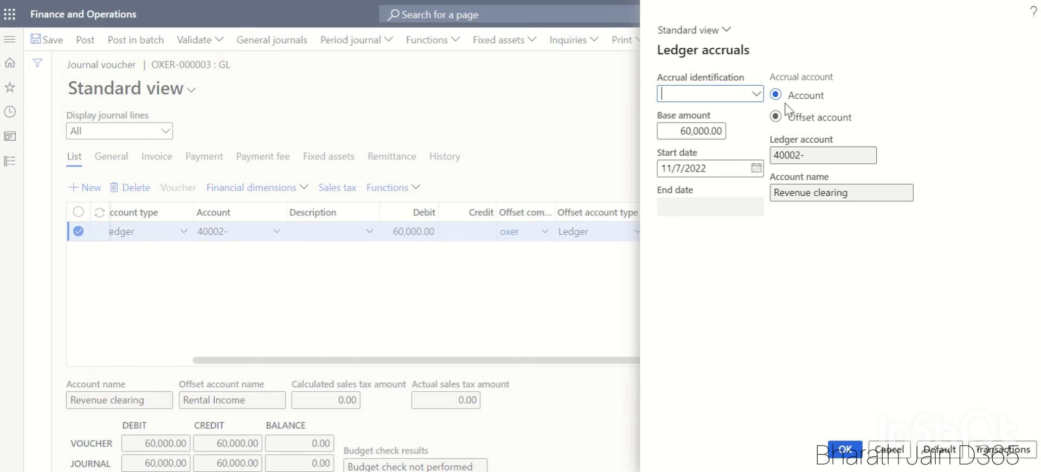
click(723, 95)
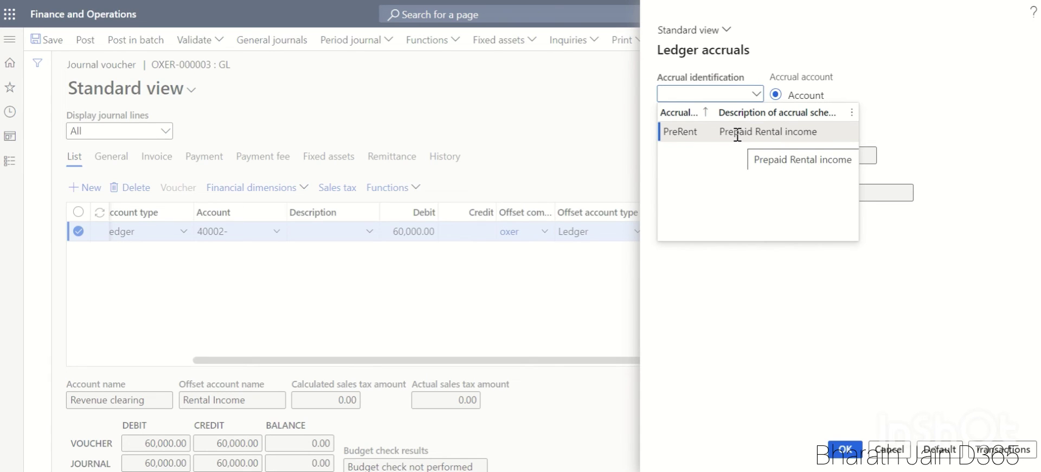
click(738, 140)
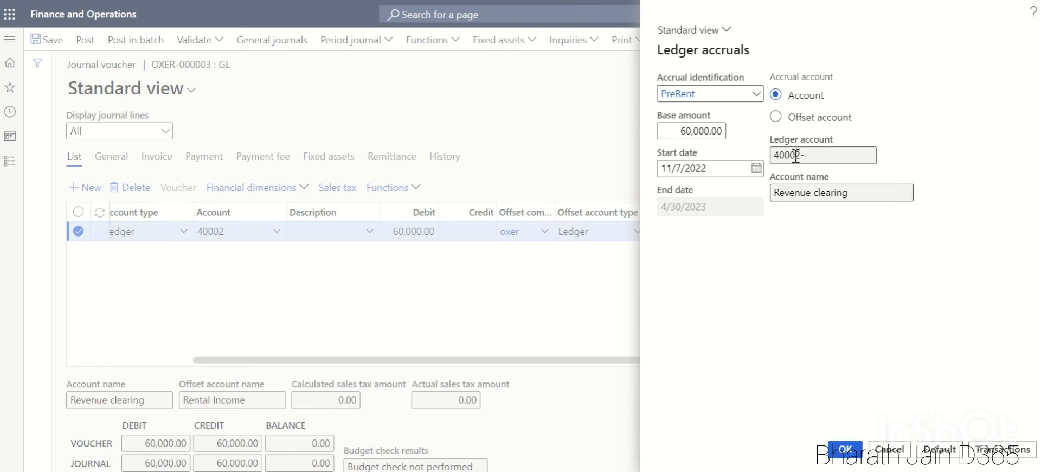
click(777, 118)
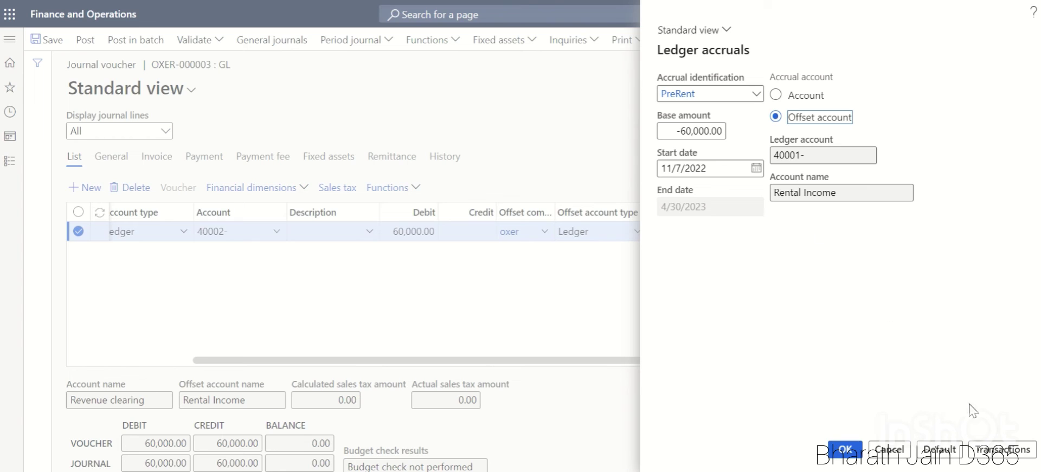
Step: Review the ledger accrual transactions and compare them with the monthly advance and rental income entries in the Excel example
click(1008, 454)
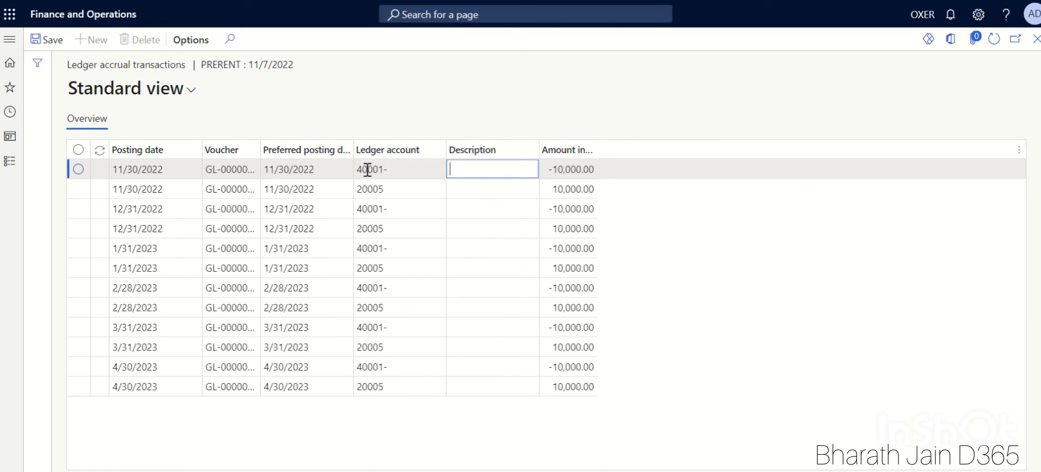
mouse_move(368, 170)
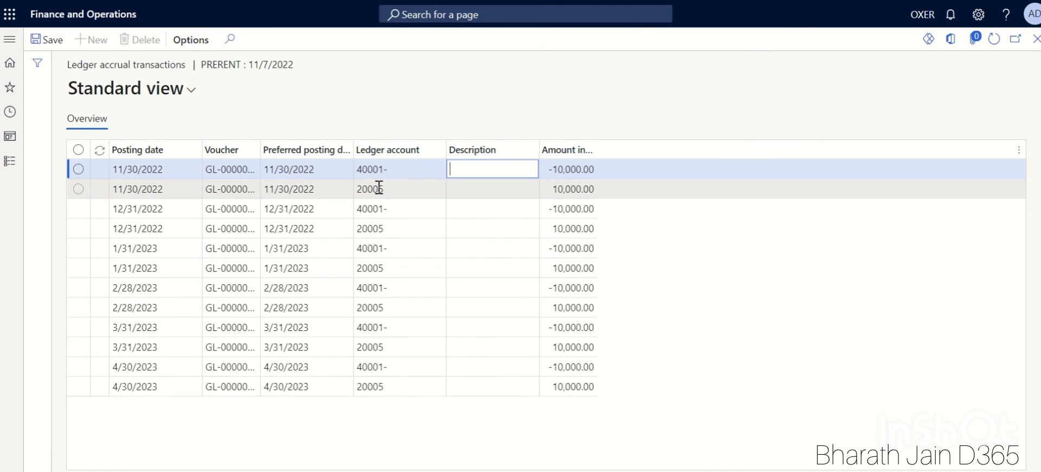
mouse_move(379, 188)
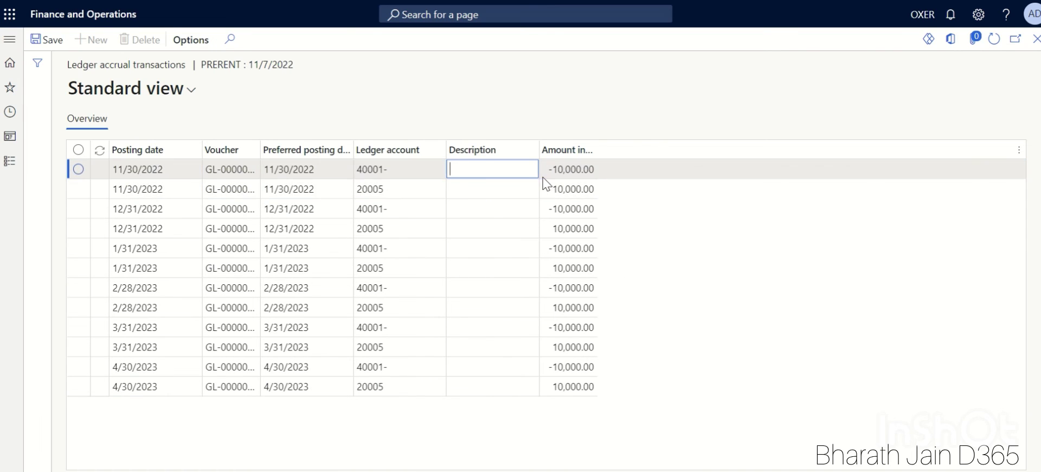
key(alt+Tab)
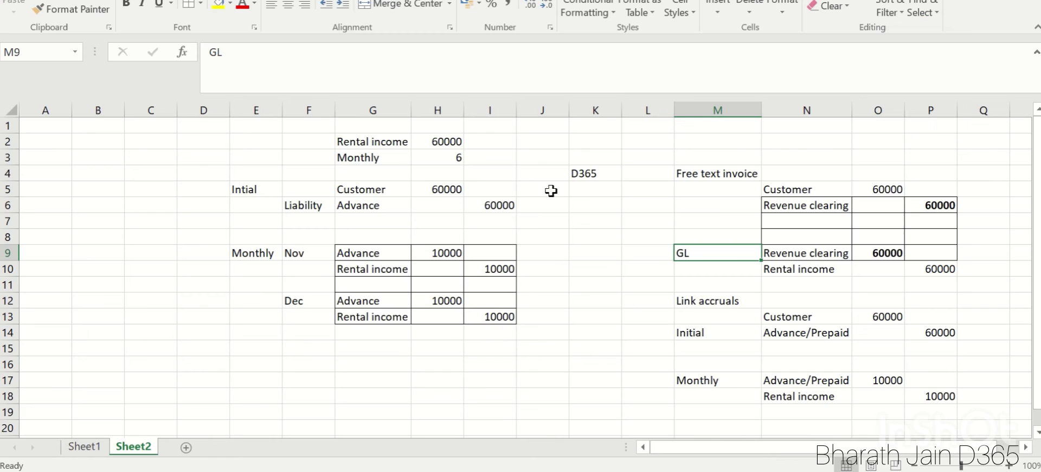
drag(764, 382, 932, 395)
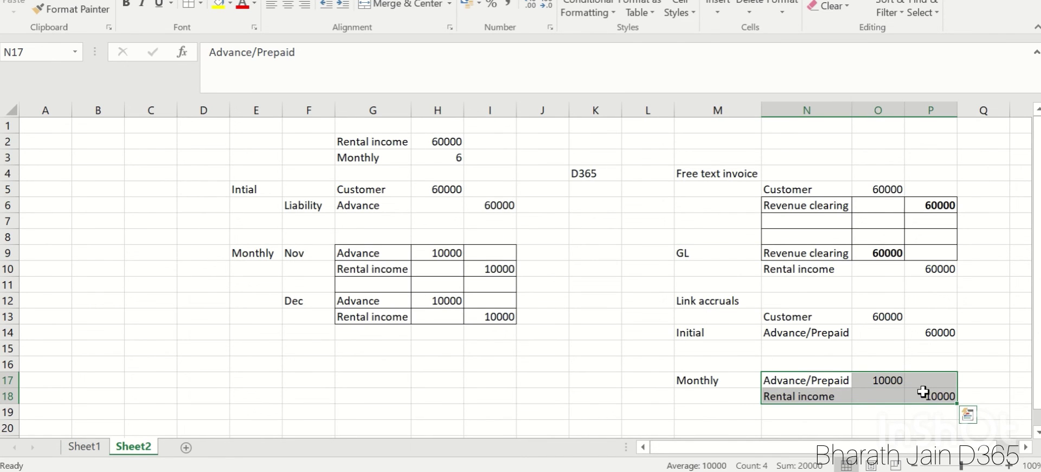
click(521, 400)
drag(386, 254, 501, 313)
key(alt+Tab)
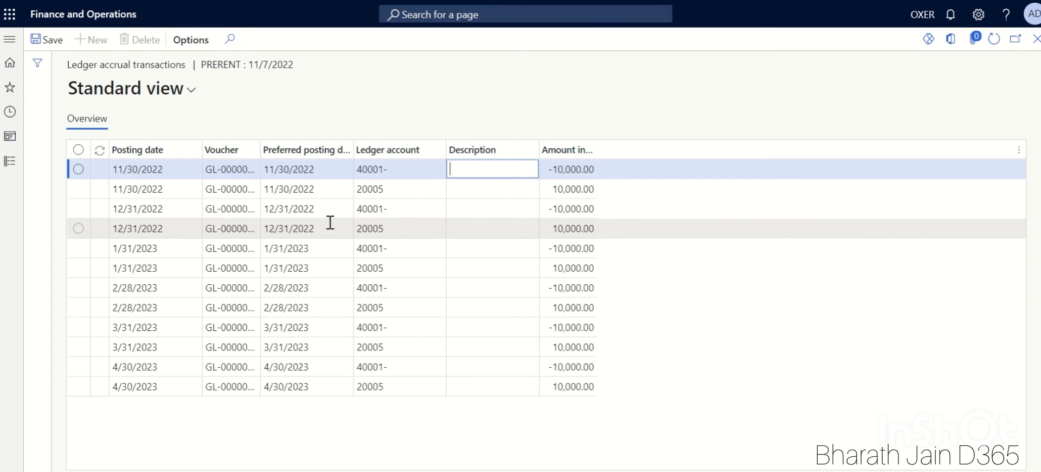
Step: Save and accept the ledger accruals for the journal line, and post the journal
click(46, 39)
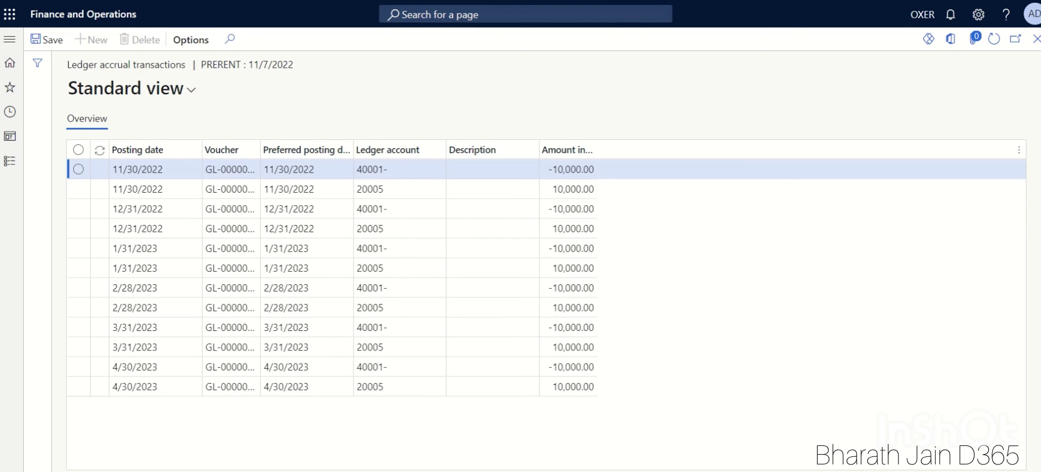
click(1036, 39)
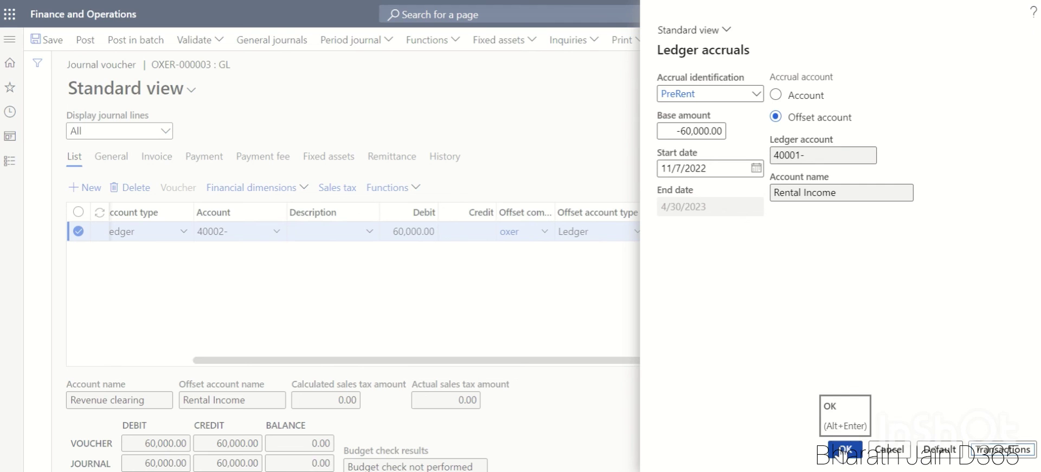
click(845, 449)
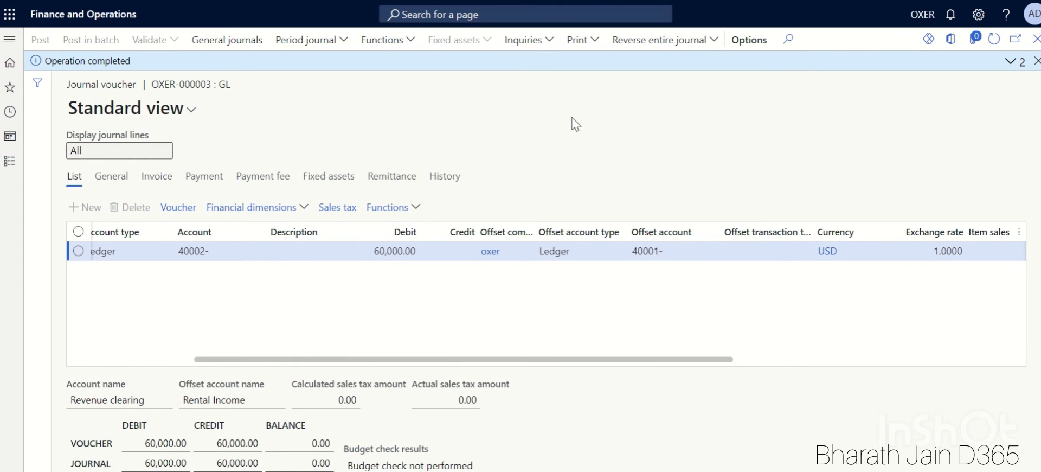
Step: Run the Posted transactions by journal report to screen with Ledger account types only and Ledger account set to Yes
click(596, 42)
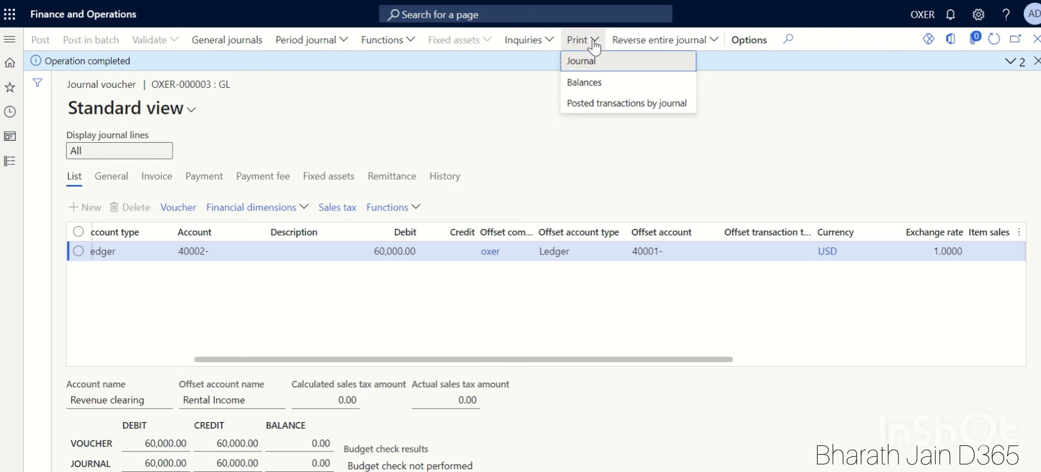
click(608, 103)
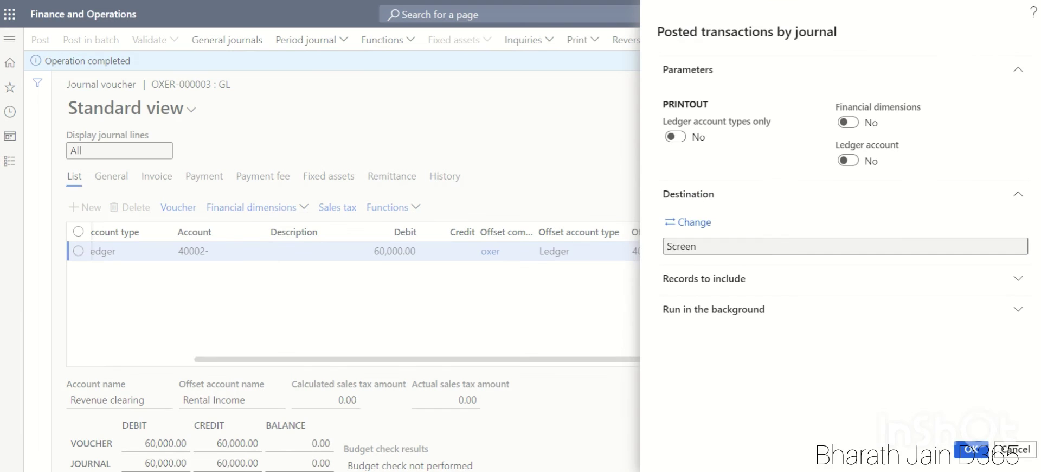
click(675, 137)
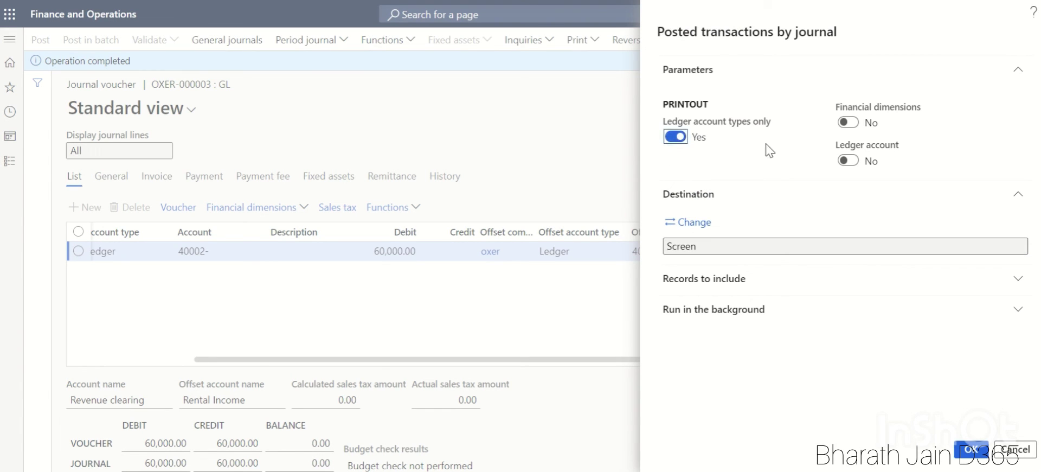
click(848, 161)
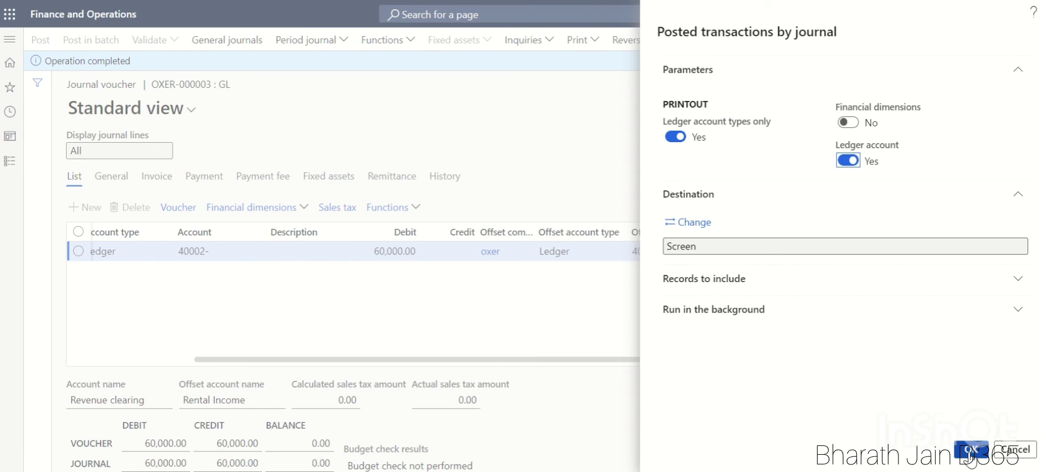
click(971, 459)
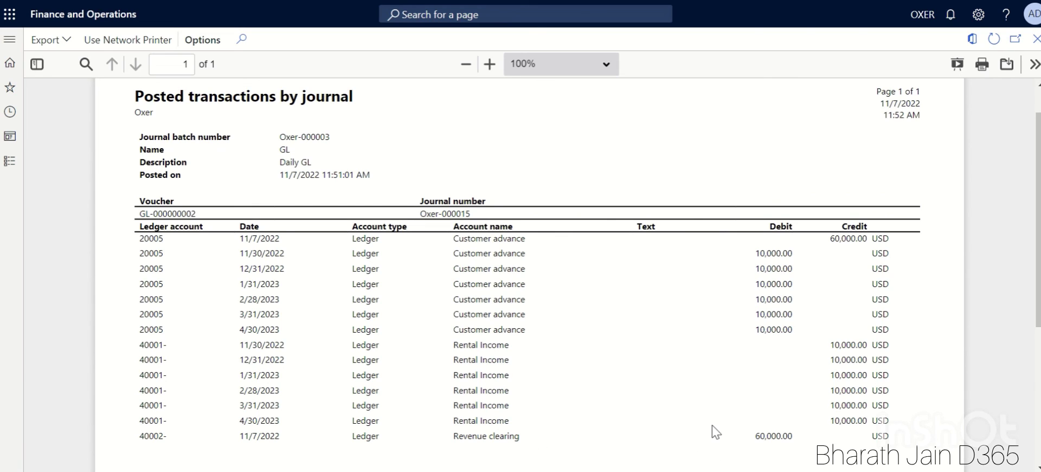
Step: Compare the posted transactions report with the initial and monthly accrual entries in the Excel example
key(alt+Tab)
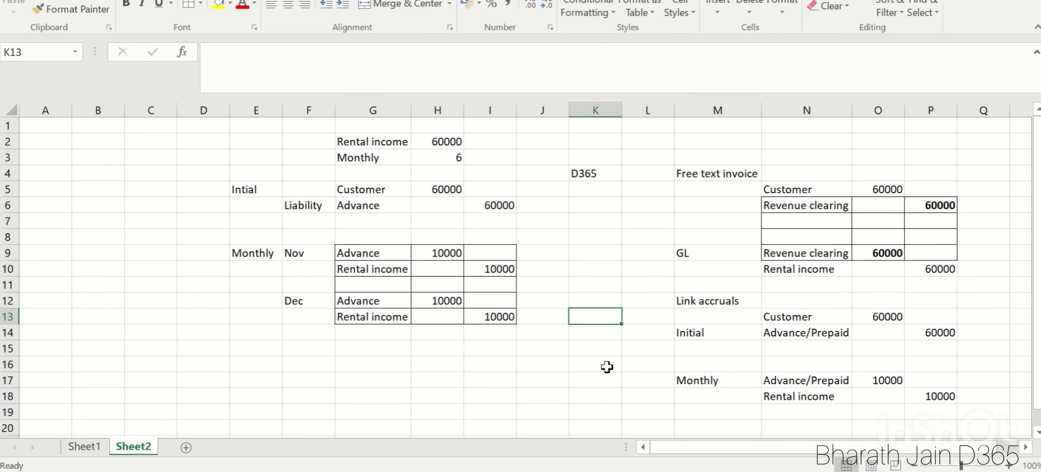
key(alt+Tab)
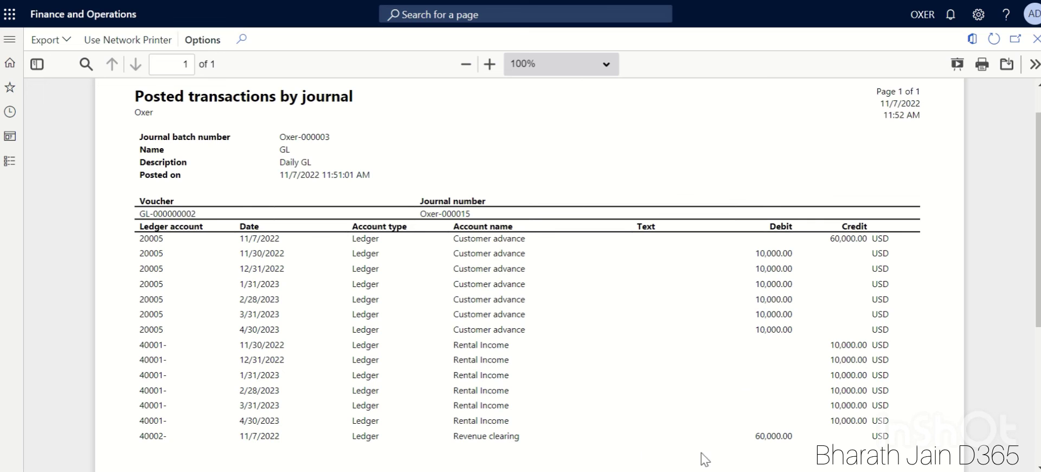
key(alt+Tab)
drag(795, 319, 864, 332)
key(alt+Tab)
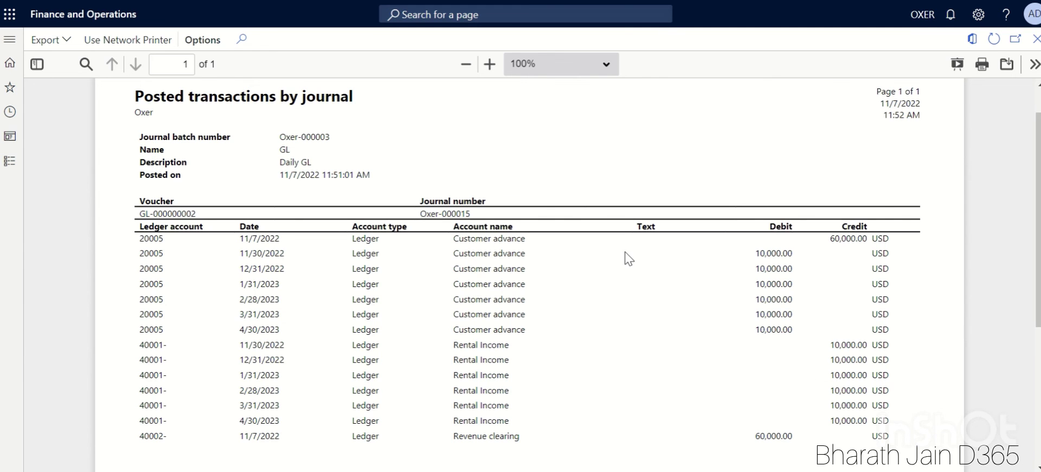